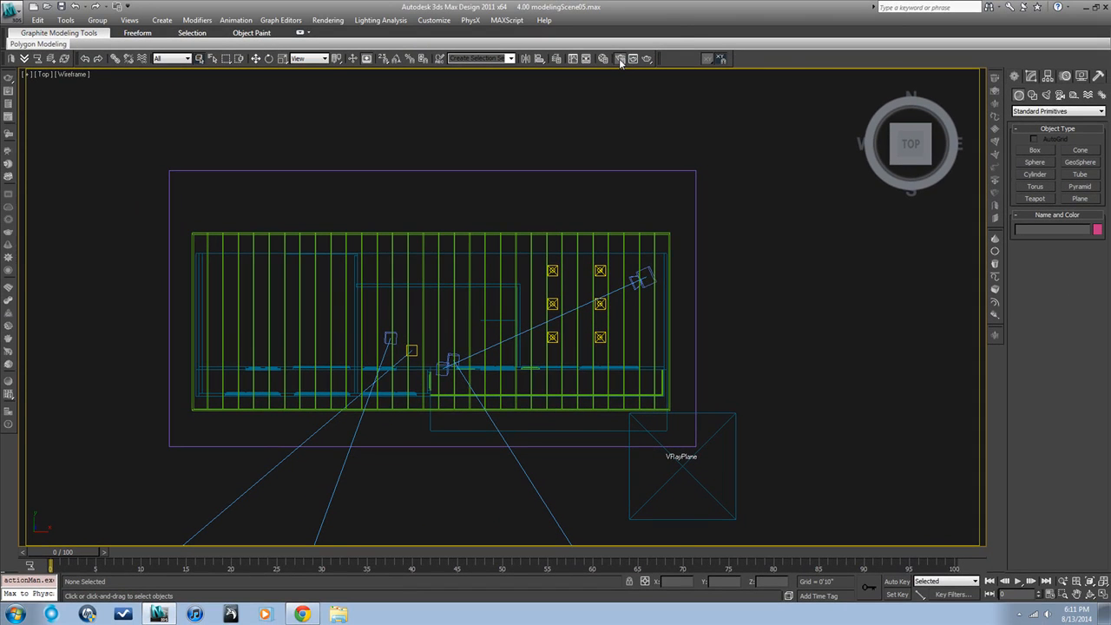
Step: Open the render setup and set the area to render to Region
click(620, 58)
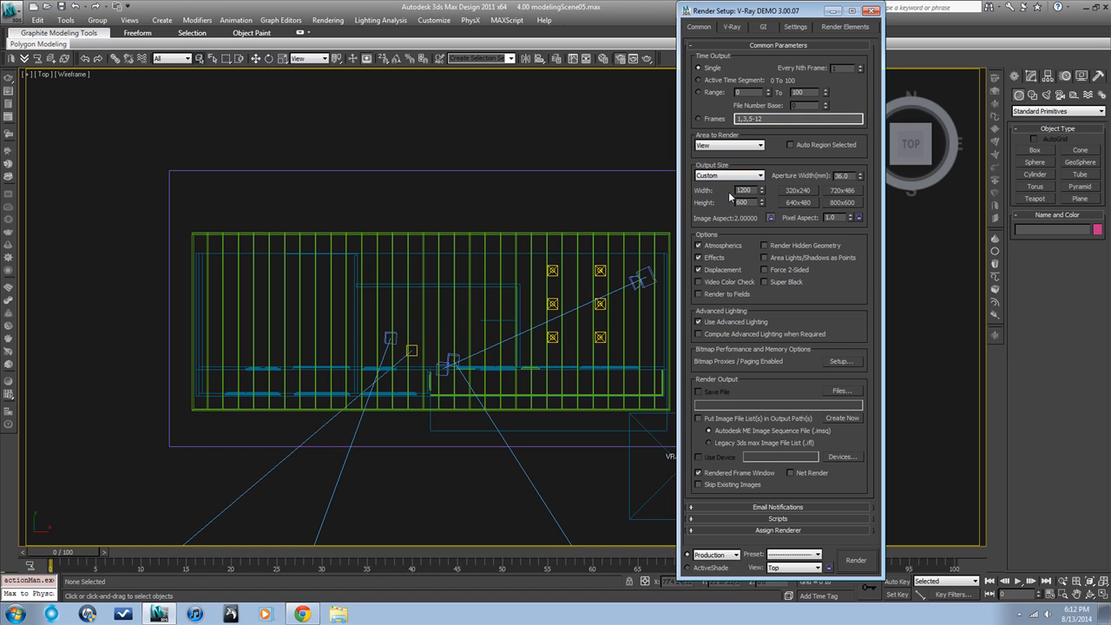
click(754, 146)
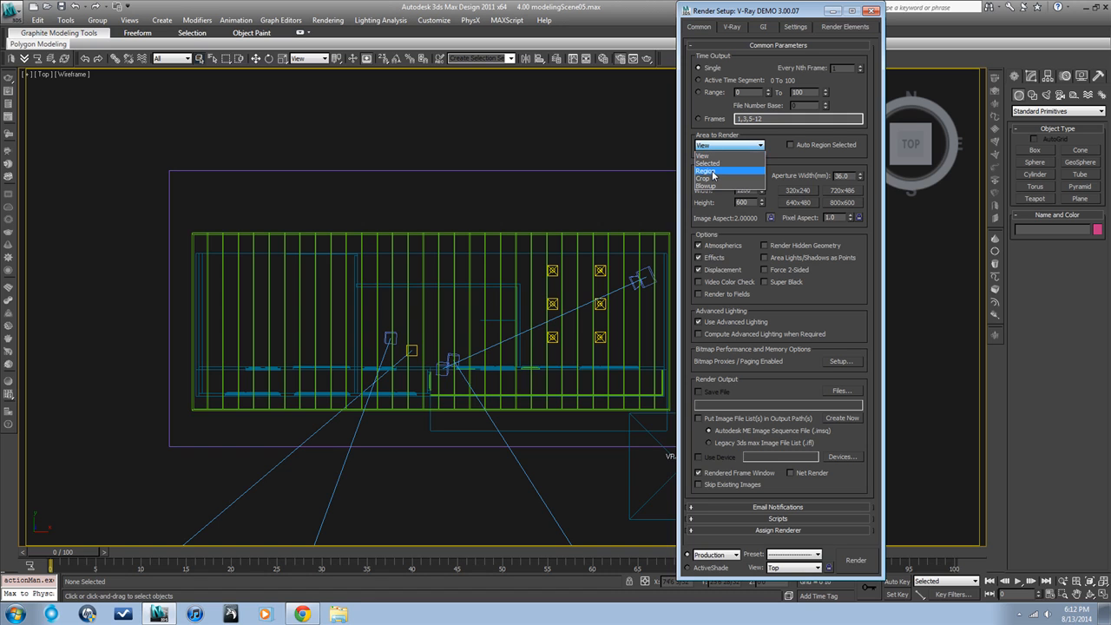
click(713, 173)
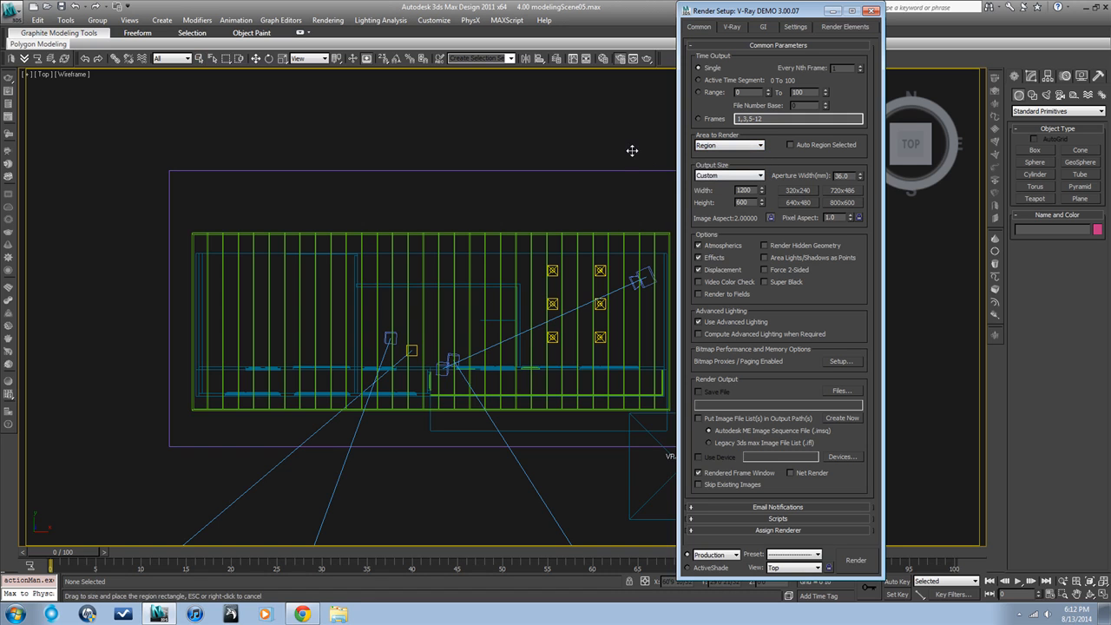
Step: Switch the viewport to the VRayCam001 camera and shrink the render region from its upper corner toward the house
key(c)
click(529, 223)
click(560, 392)
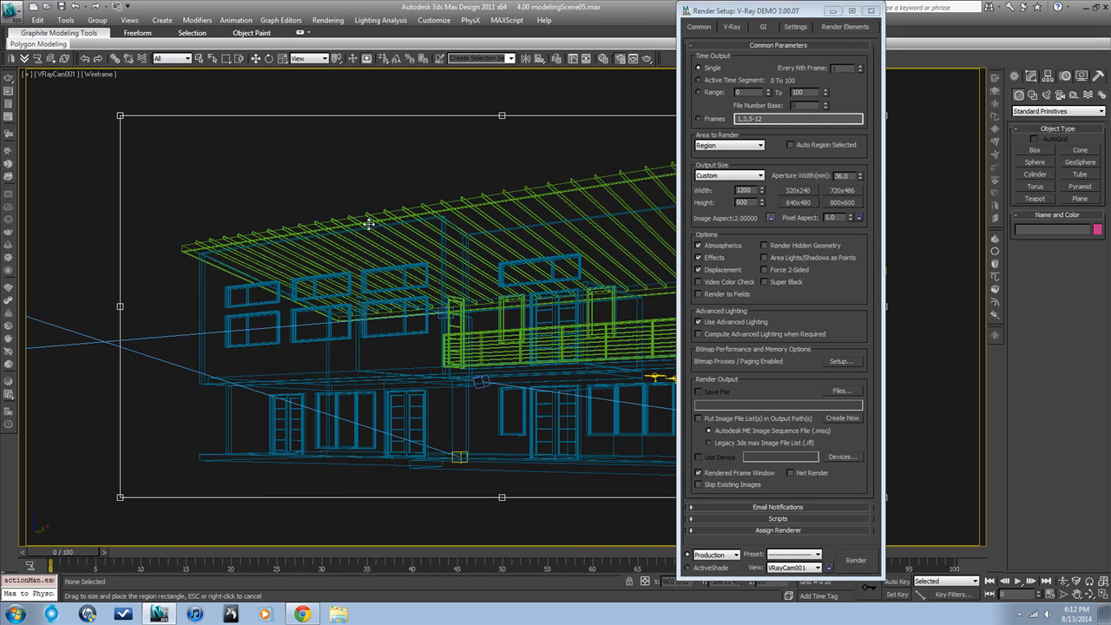
drag(124, 119, 346, 239)
Step: Set the area to render back to View and move the render setup window clear of the house
drag(792, 14, 891, 118)
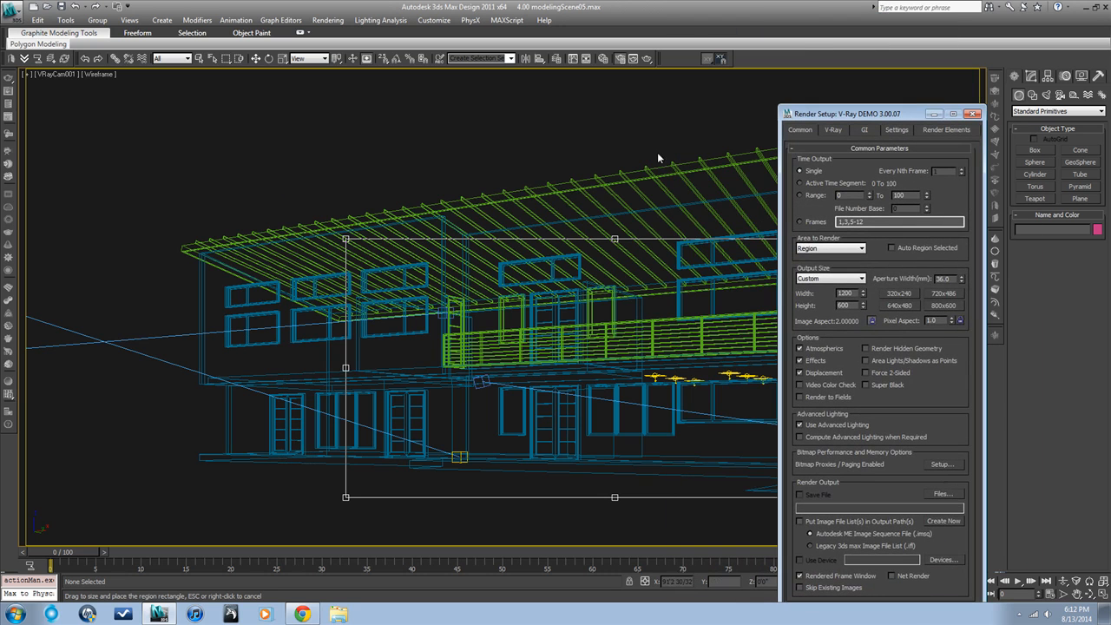
drag(857, 116, 598, 138)
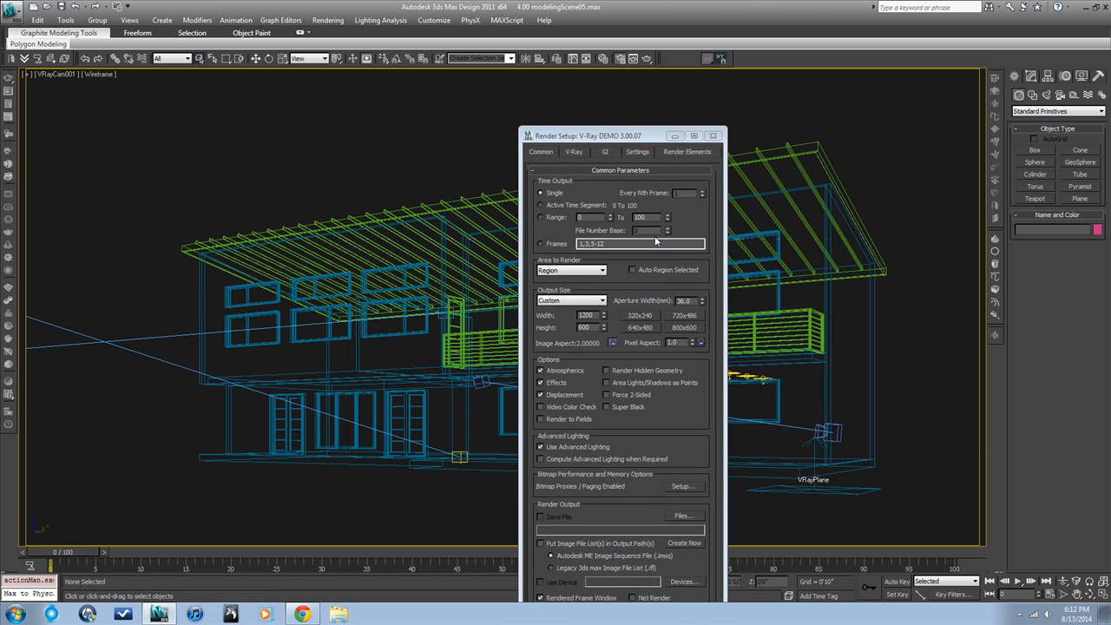
click(595, 272)
click(576, 283)
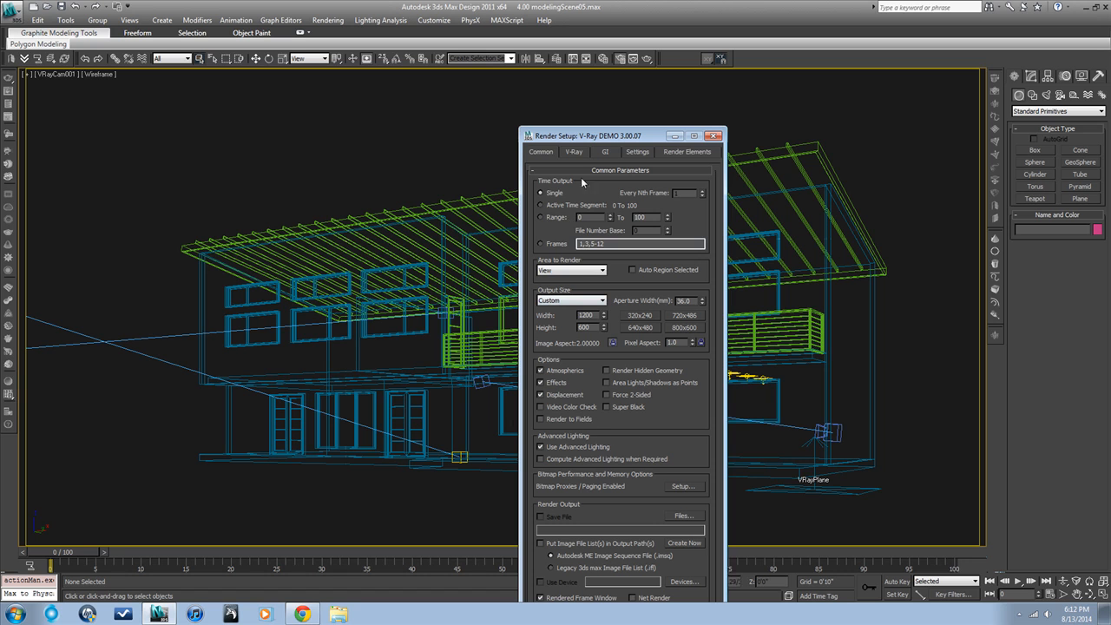
drag(625, 135, 709, 42)
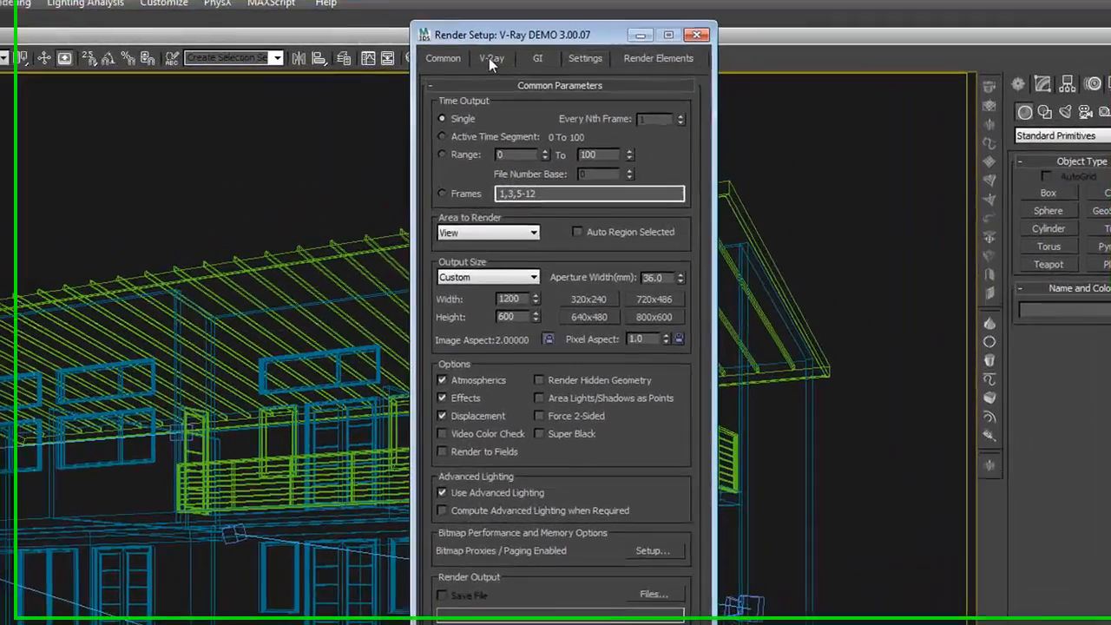
Step: Enable separate render channels in the V-Ray frame buffer settings and save them to test.jpg with JPEG quality 100
click(656, 58)
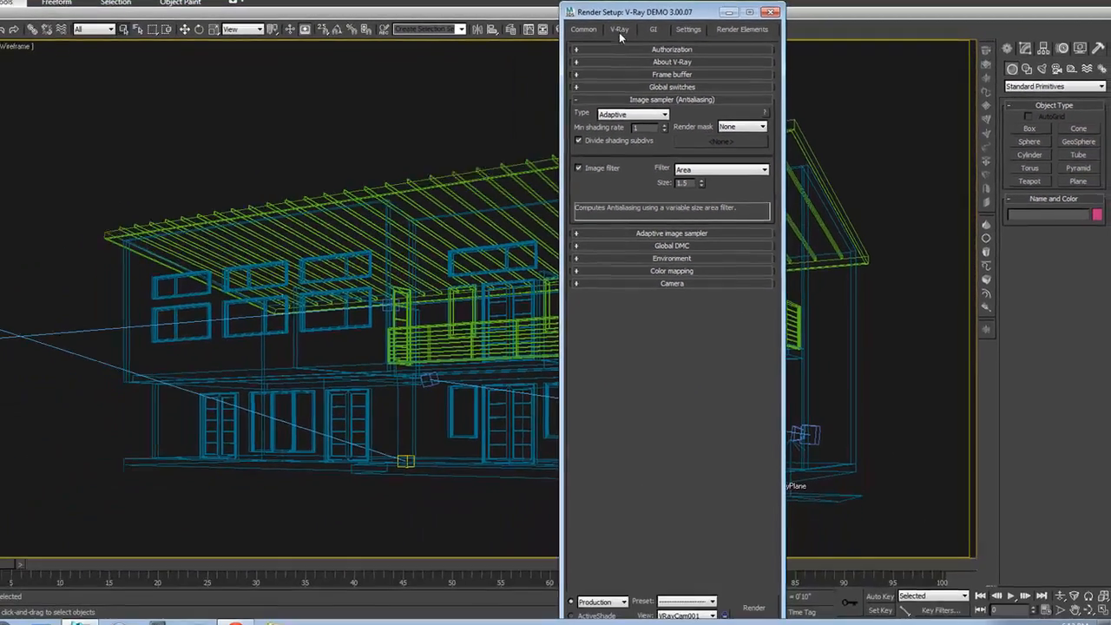
click(648, 71)
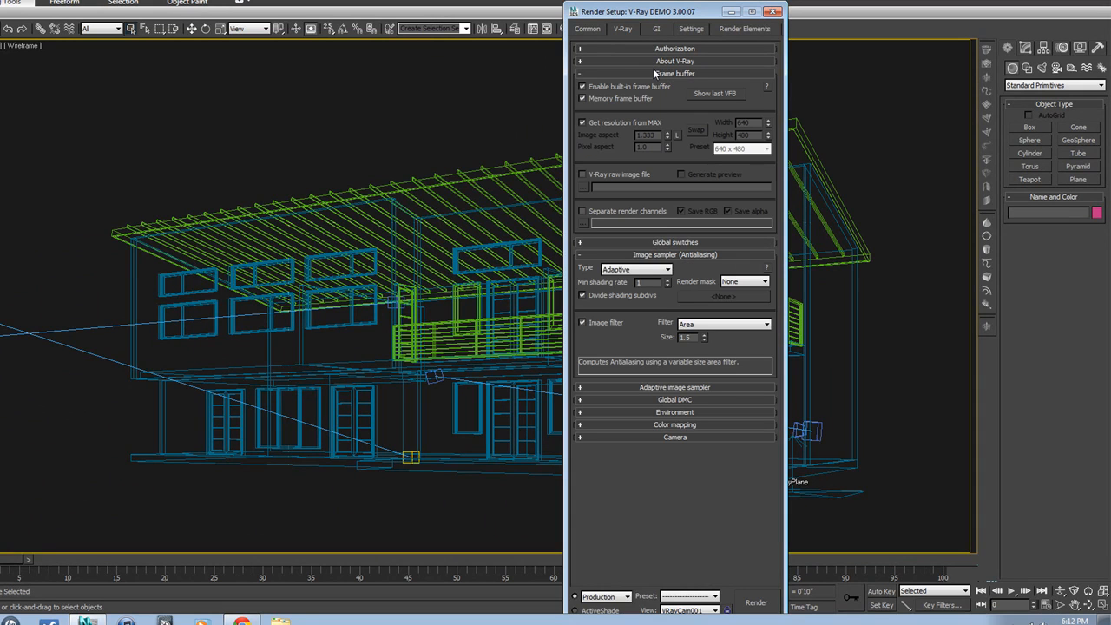
click(582, 211)
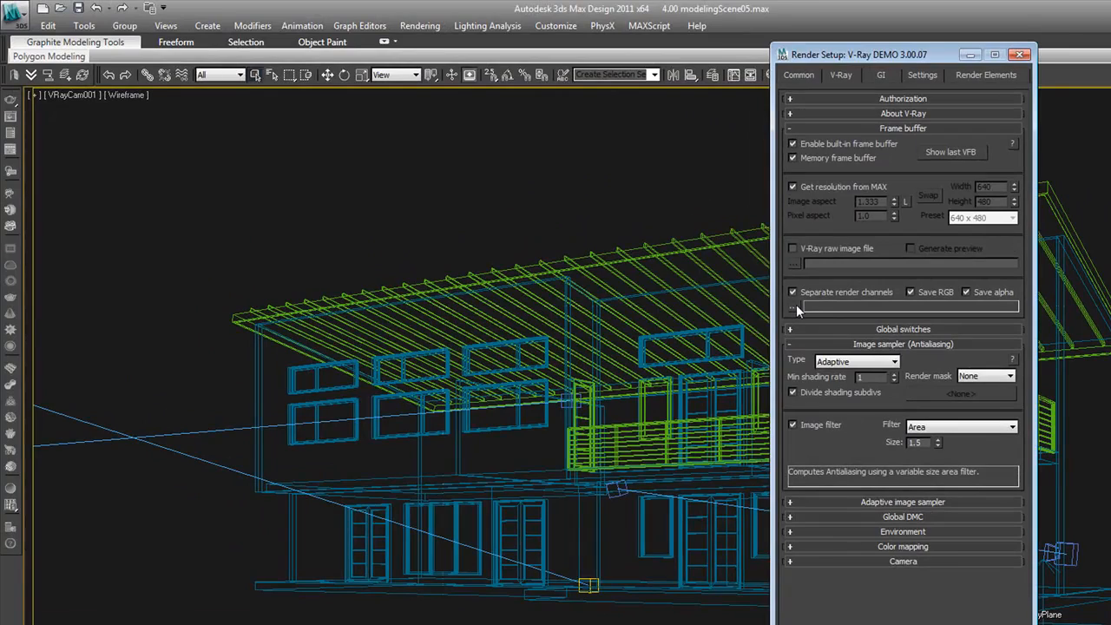
click(764, 297)
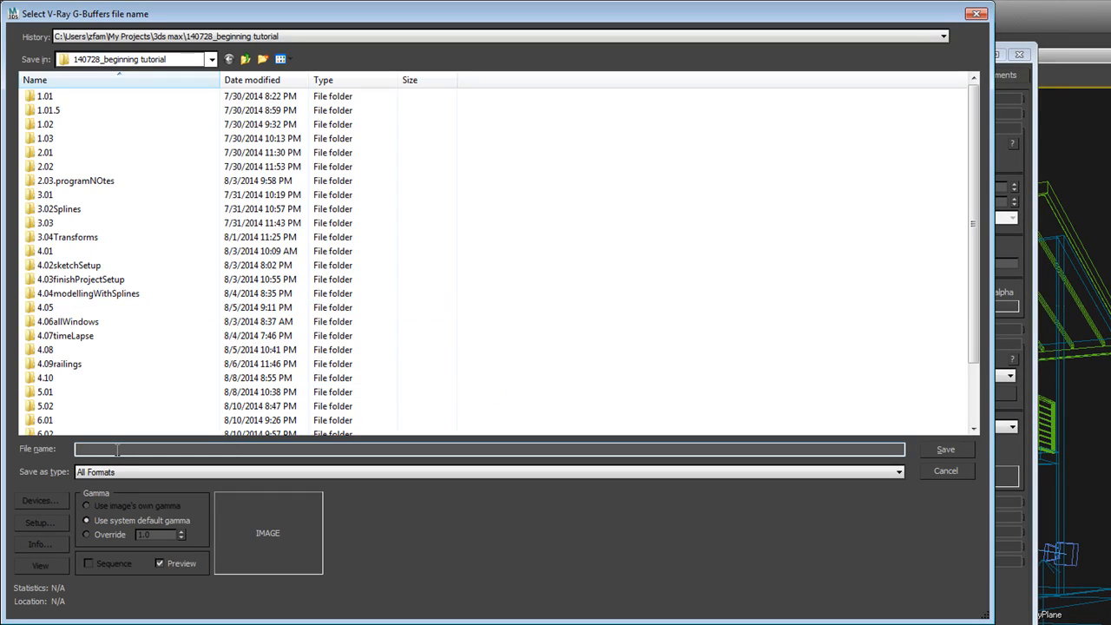
text(te)
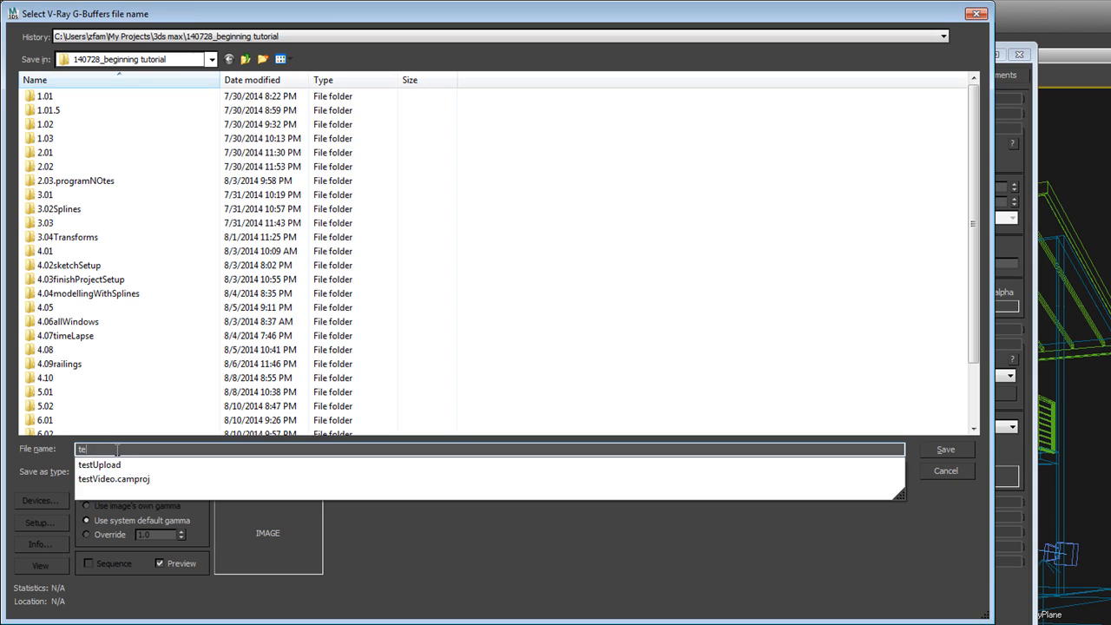
text(st.jpg)
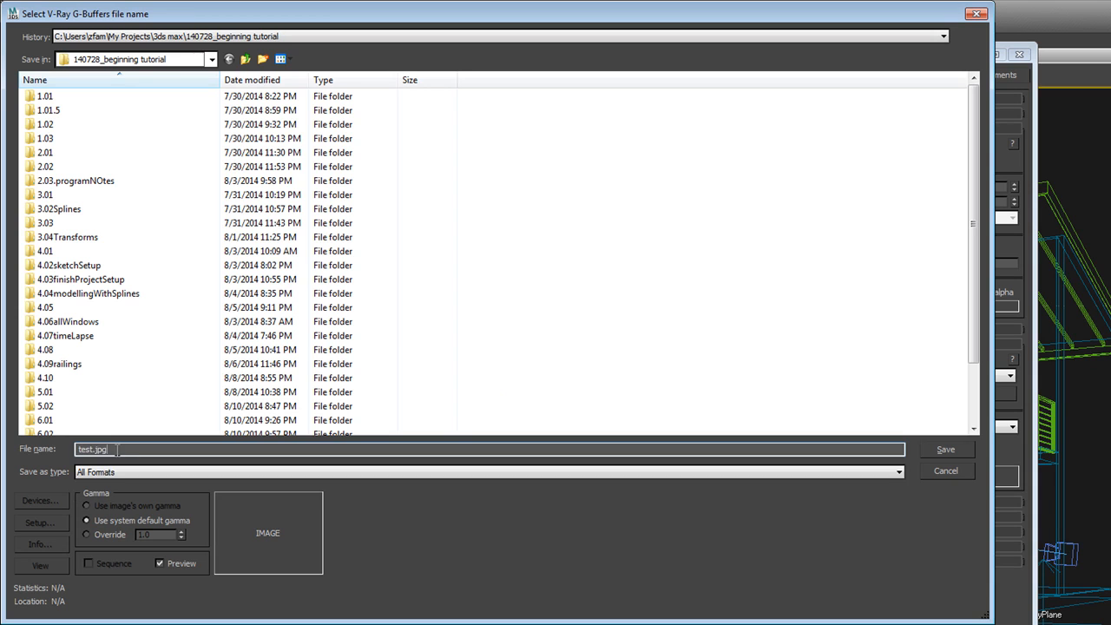
key(Return)
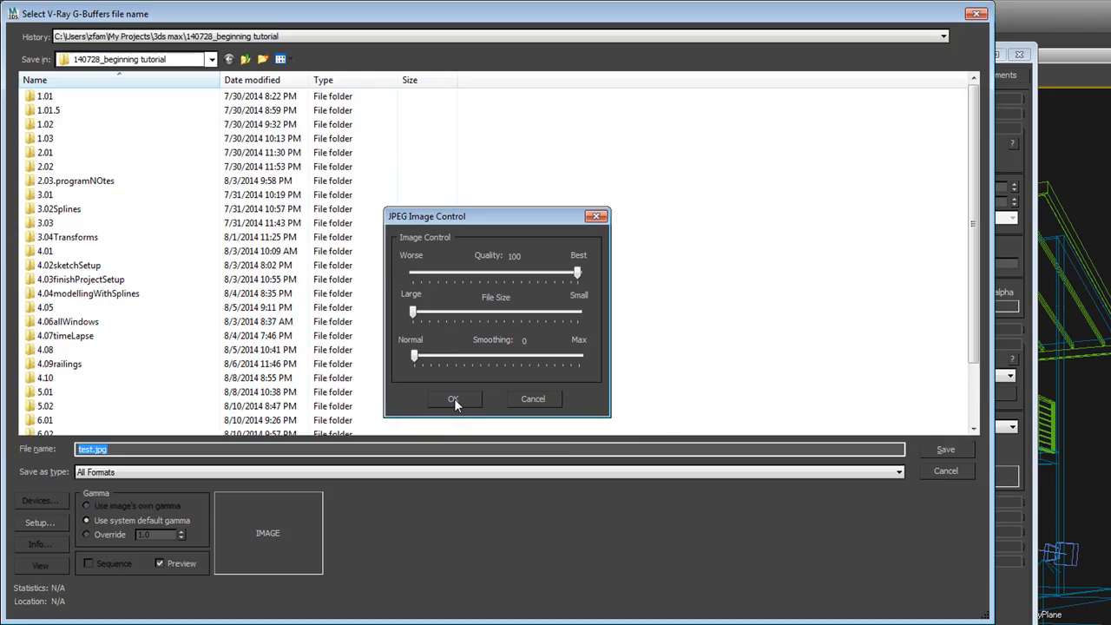
click(454, 398)
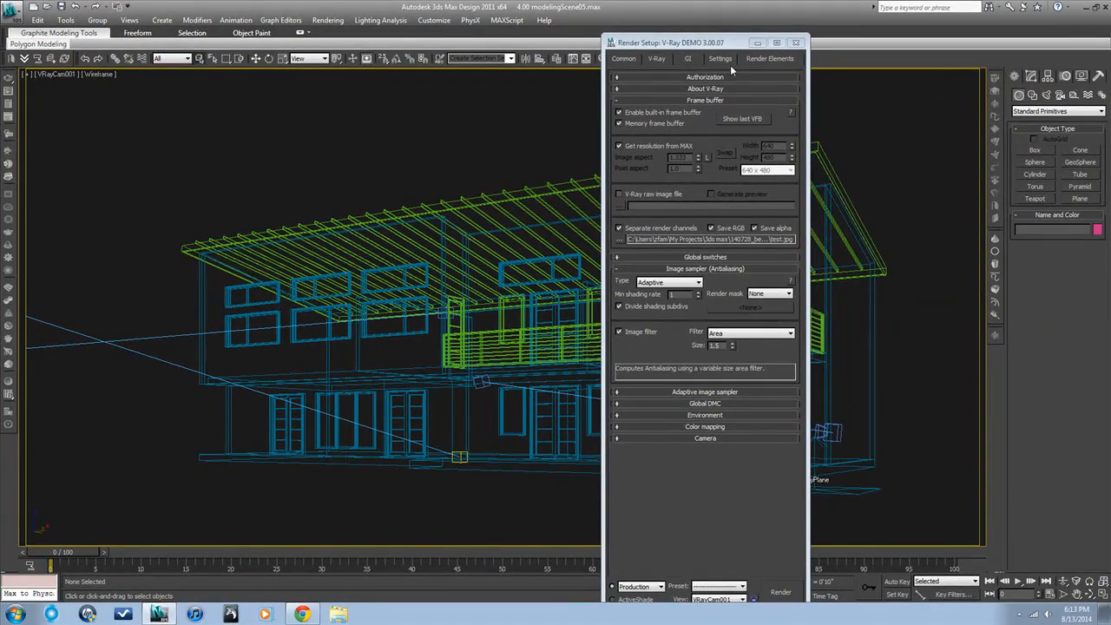
Step: Check the render elements list and view the last V-Ray frame buffer, closing it when done
click(753, 59)
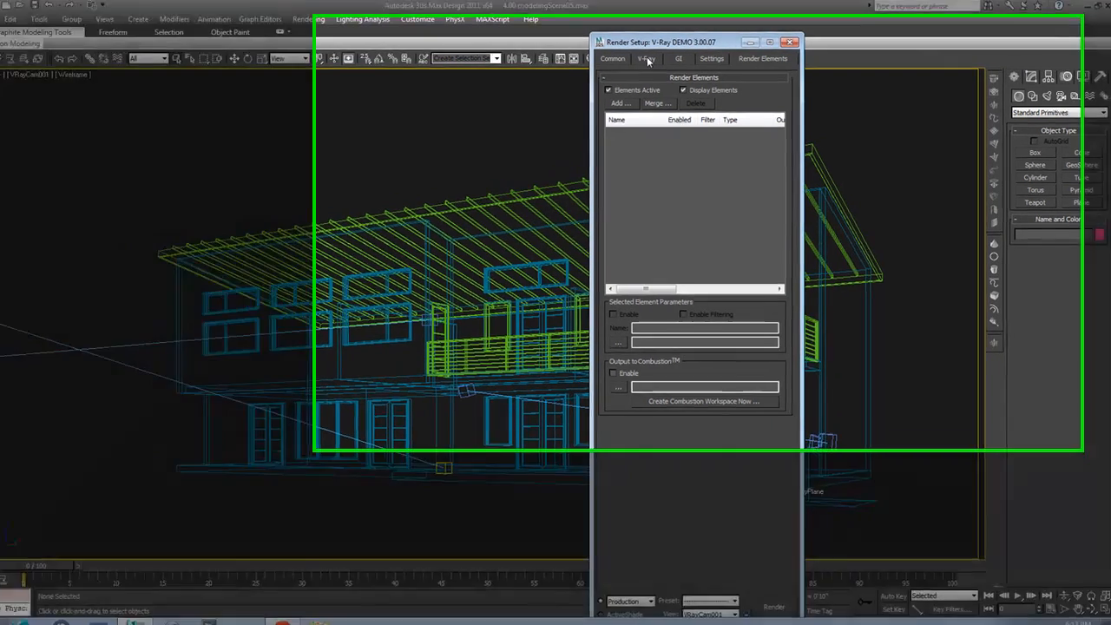
click(657, 59)
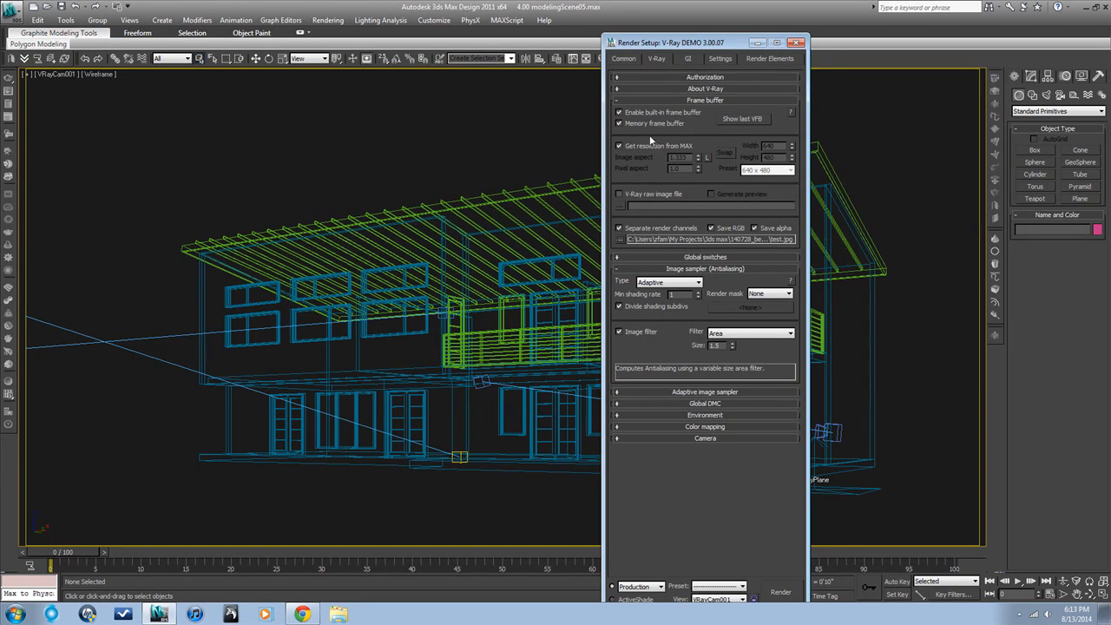
click(731, 118)
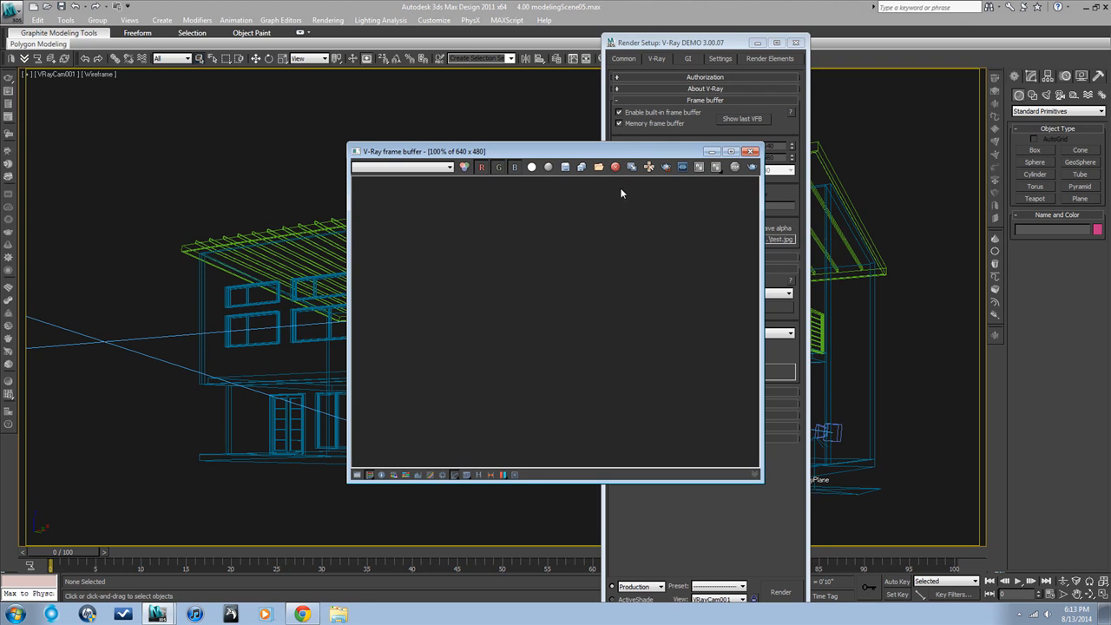
click(752, 151)
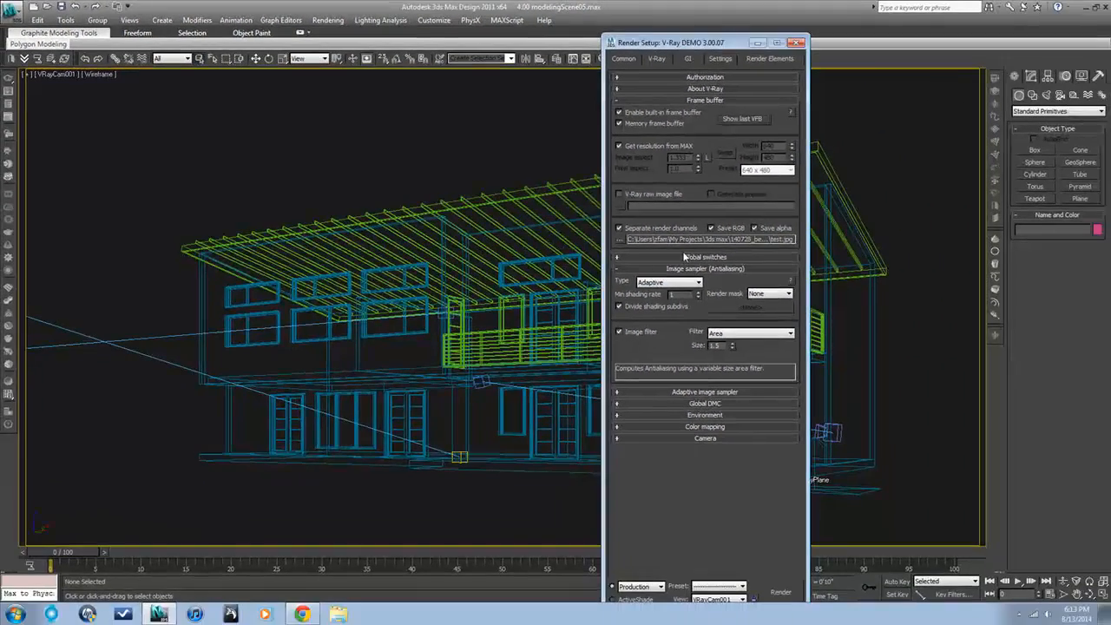
Step: Review the image sampler types for antialiasing and choose Adaptive
click(687, 270)
click(688, 269)
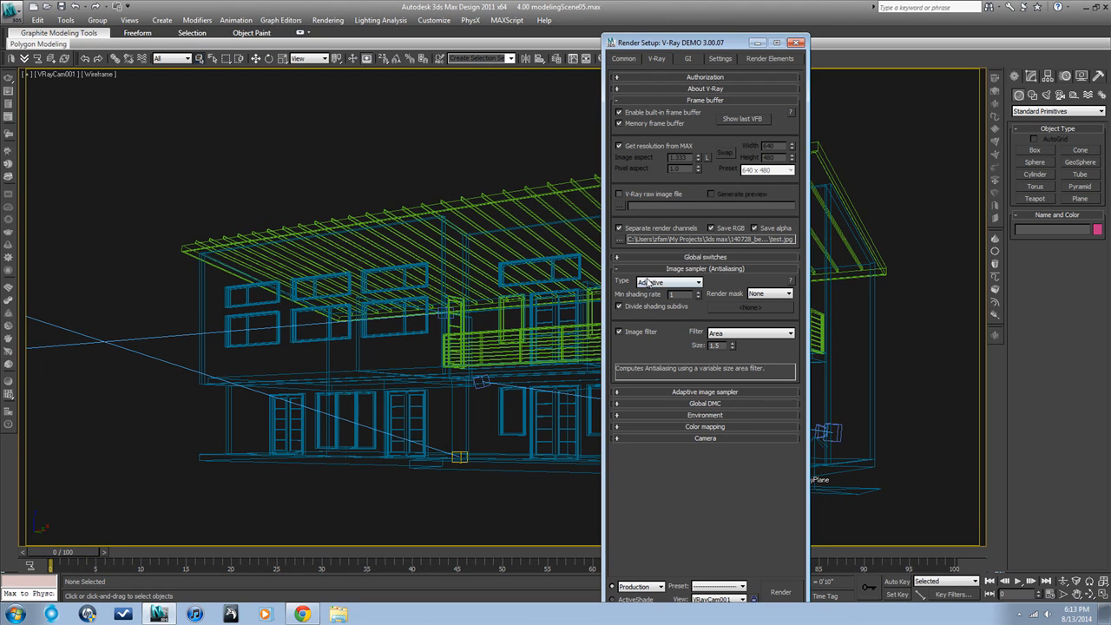
click(696, 284)
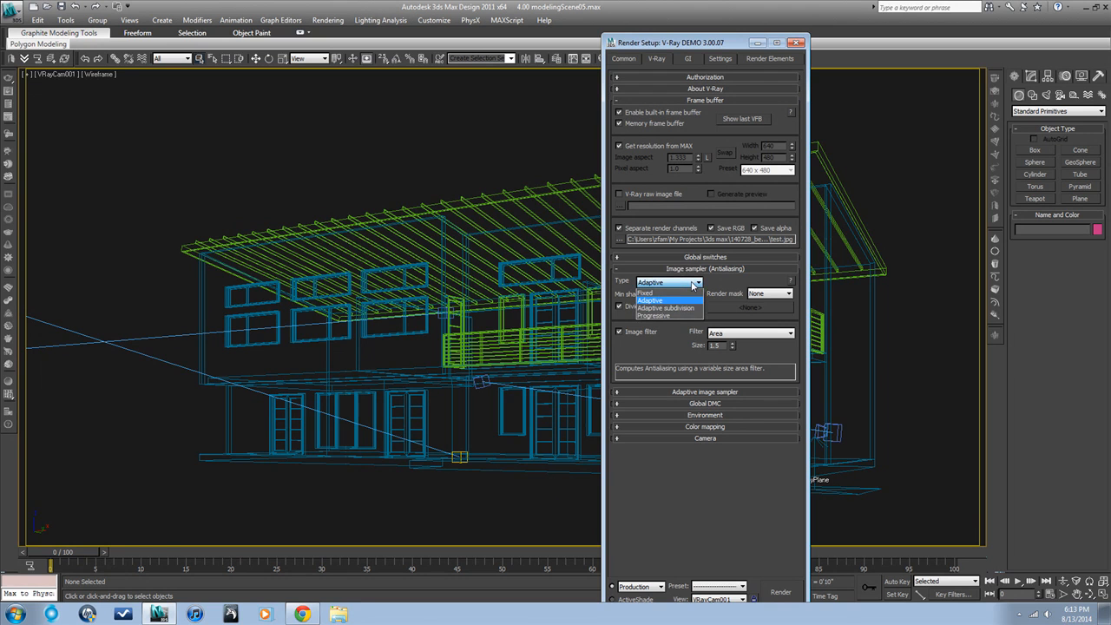
click(666, 301)
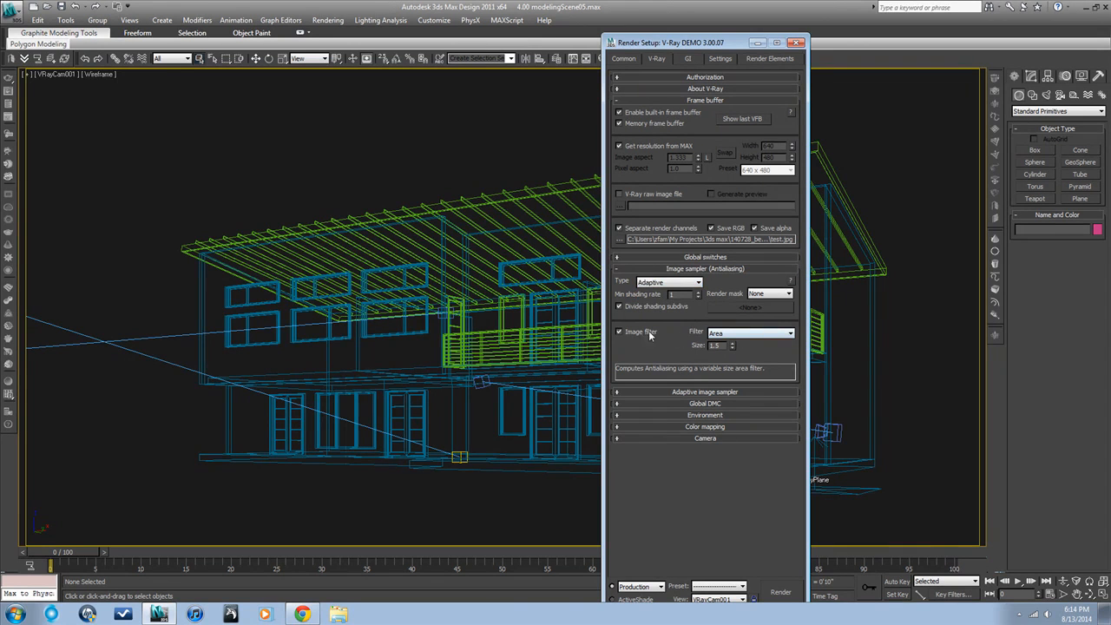
Step: Review the available image filter types and toggle the image filter off and on again, keeping Area
click(778, 337)
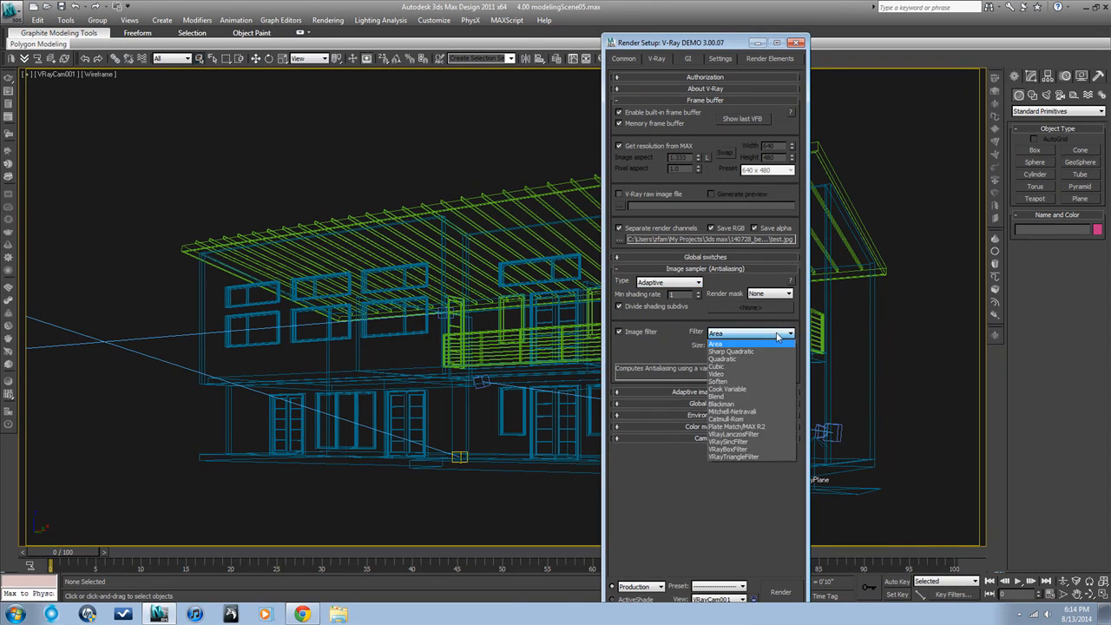
click(641, 333)
click(619, 332)
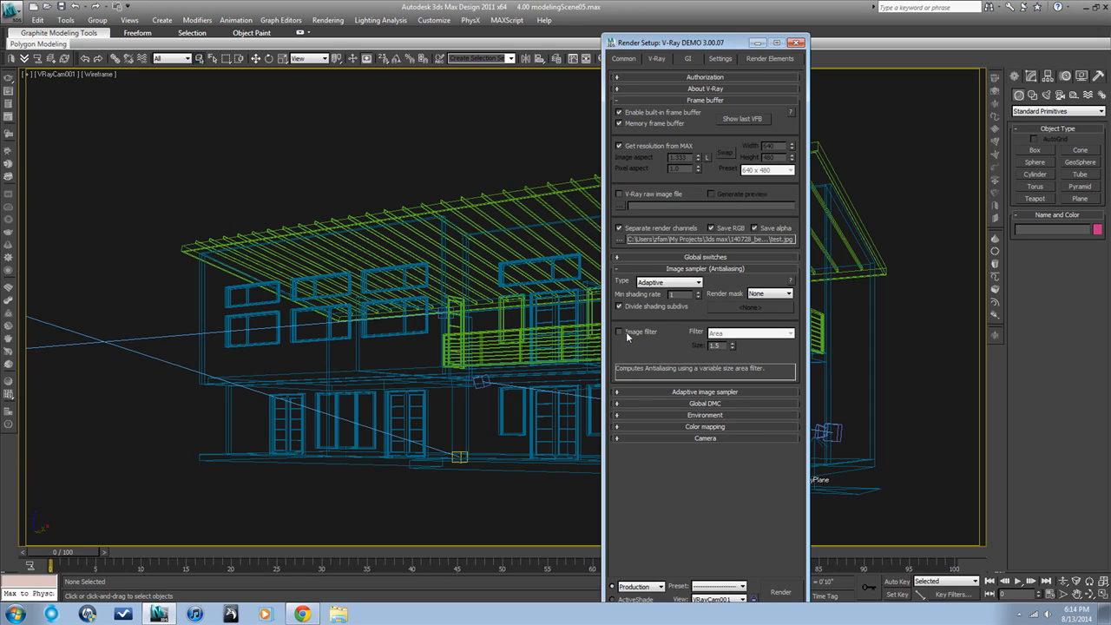
click(619, 332)
click(784, 339)
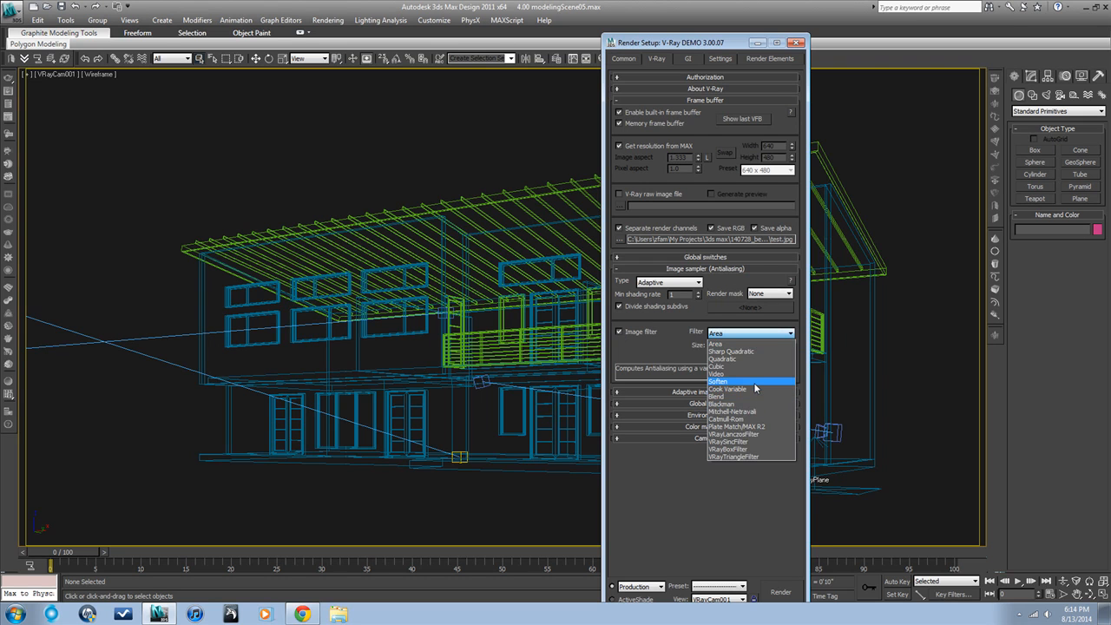
click(717, 473)
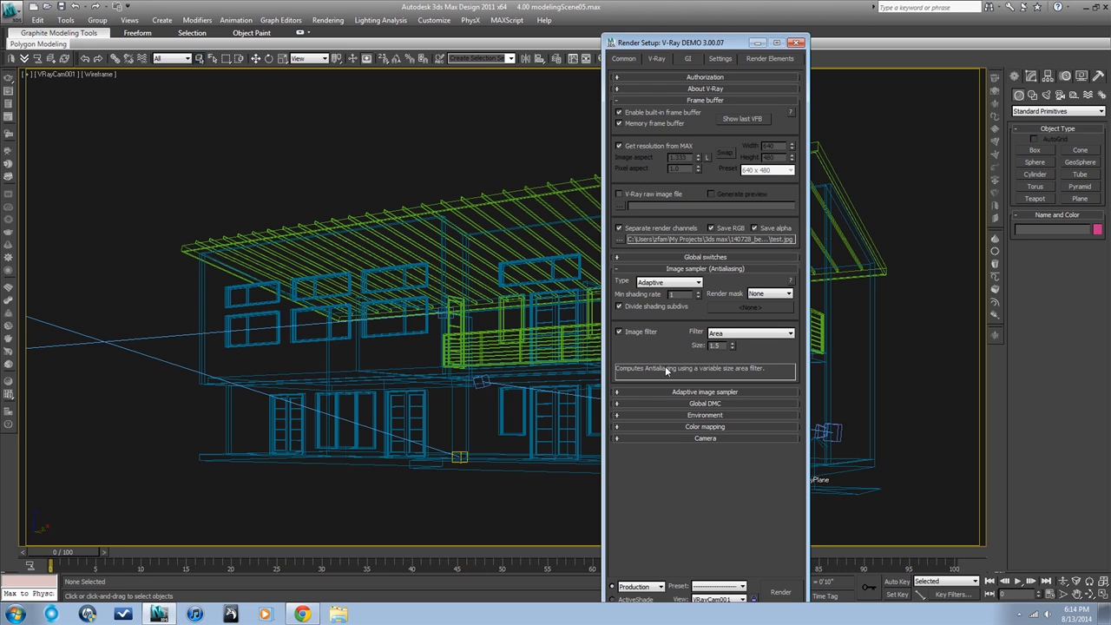
Step: Set the adaptive image sampler's min subdivs to 1 and max subdivs to 16
click(673, 393)
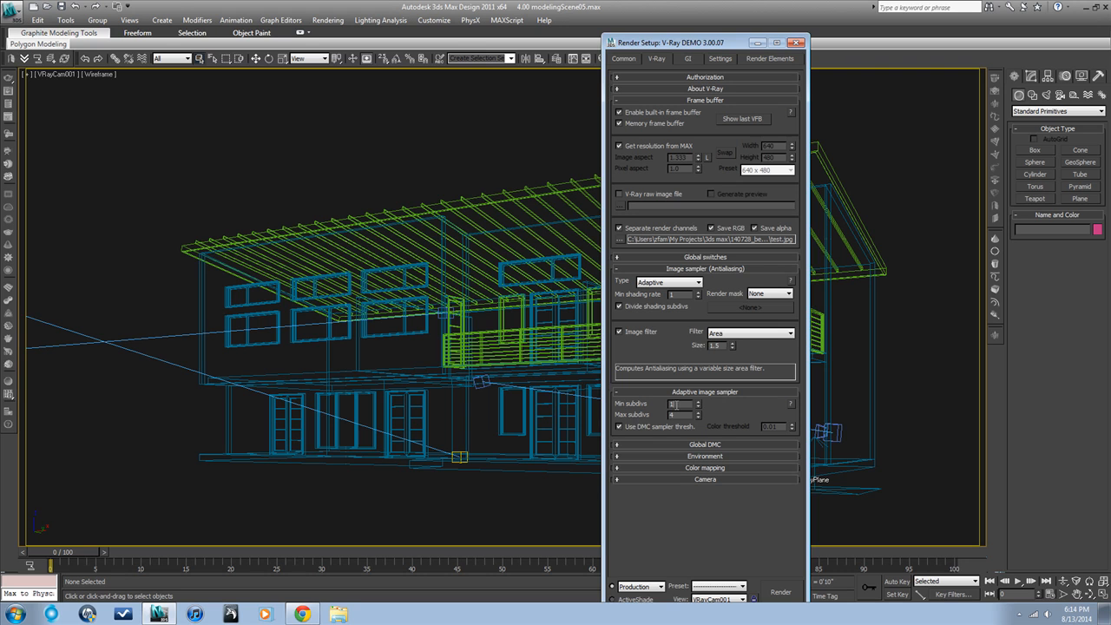
drag(675, 414, 697, 403)
double_click(687, 415)
text(4)
double_click(666, 415)
double_click(670, 405)
double_click(677, 415)
Step: Set the Global DMC noise threshold to 0.05
click(699, 446)
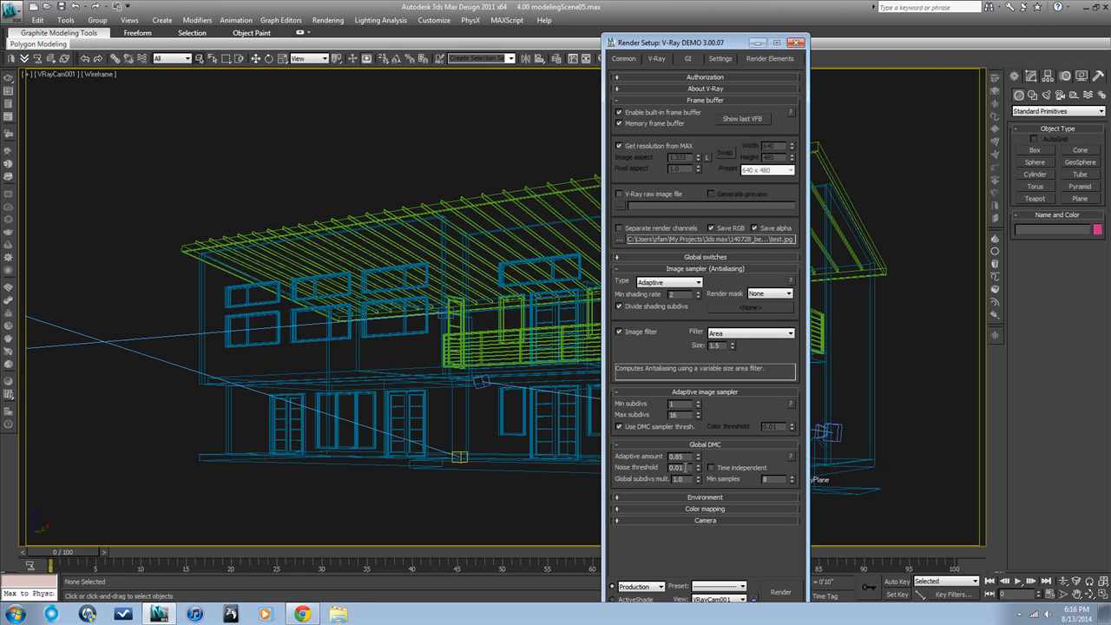
double_click(684, 467)
text(.00)
drag(687, 467, 658, 467)
Step: Expand the V-Ray environment overrides and open the scene's Environment and Effects settings to compare the background map
click(695, 497)
scroll(694, 495, down, 1)
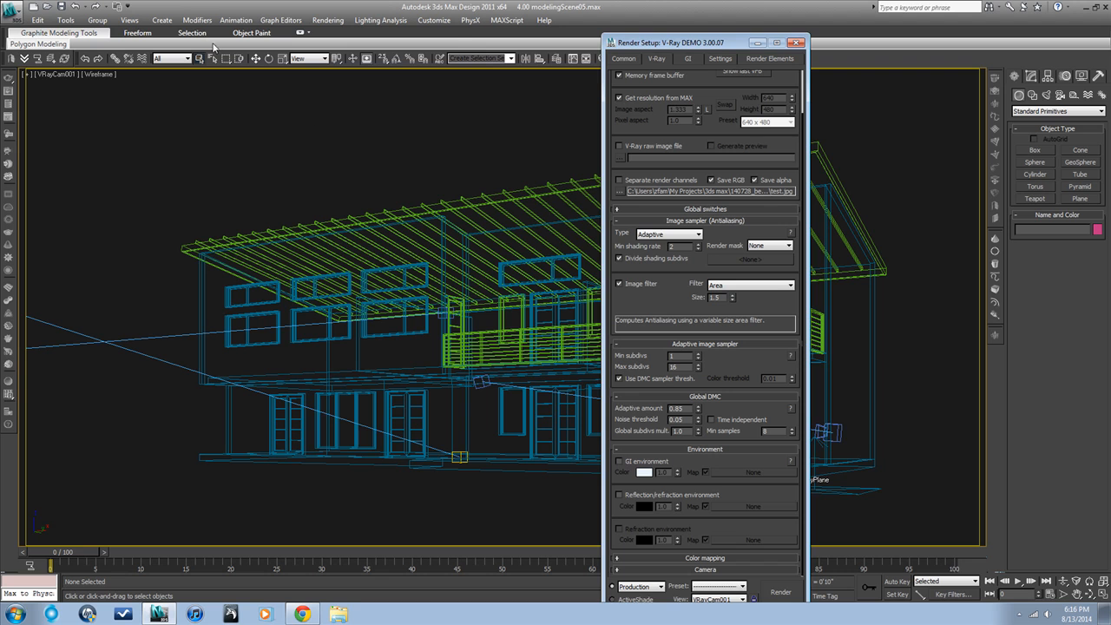
click(323, 21)
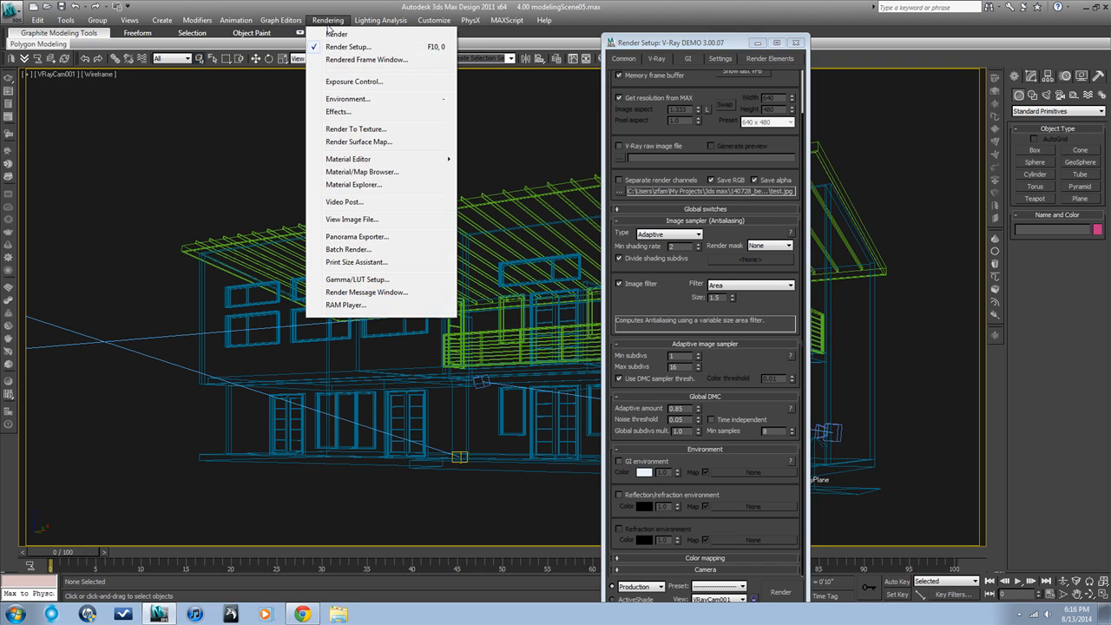
click(350, 101)
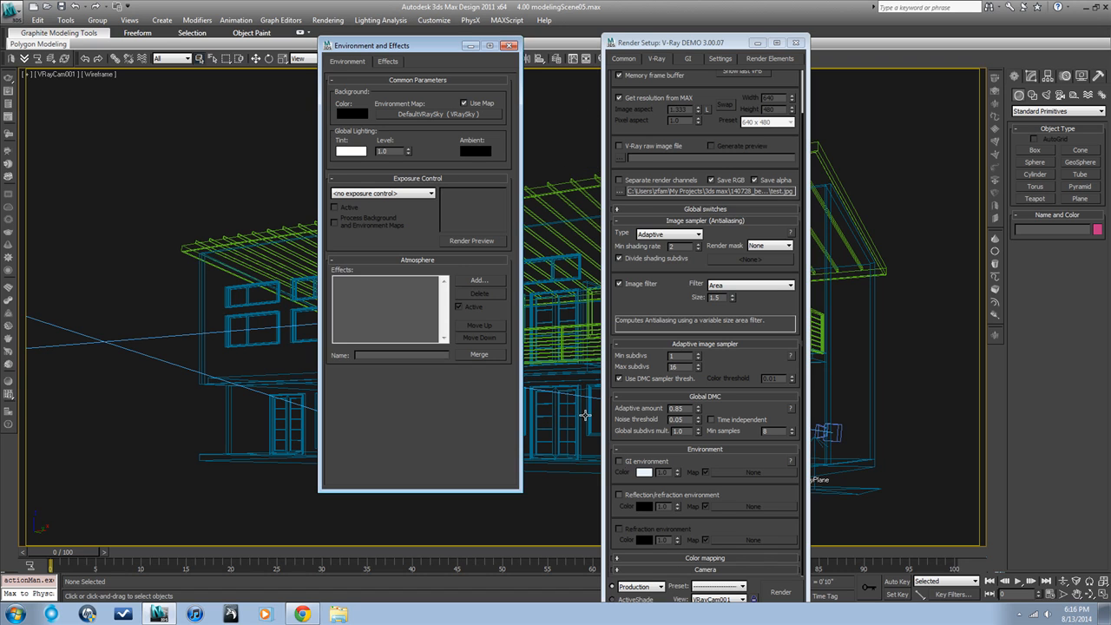
Step: Try the GI environment override with a more saturated light blue (101, 181, 255), turn it off, and collapse the environment settings
click(619, 462)
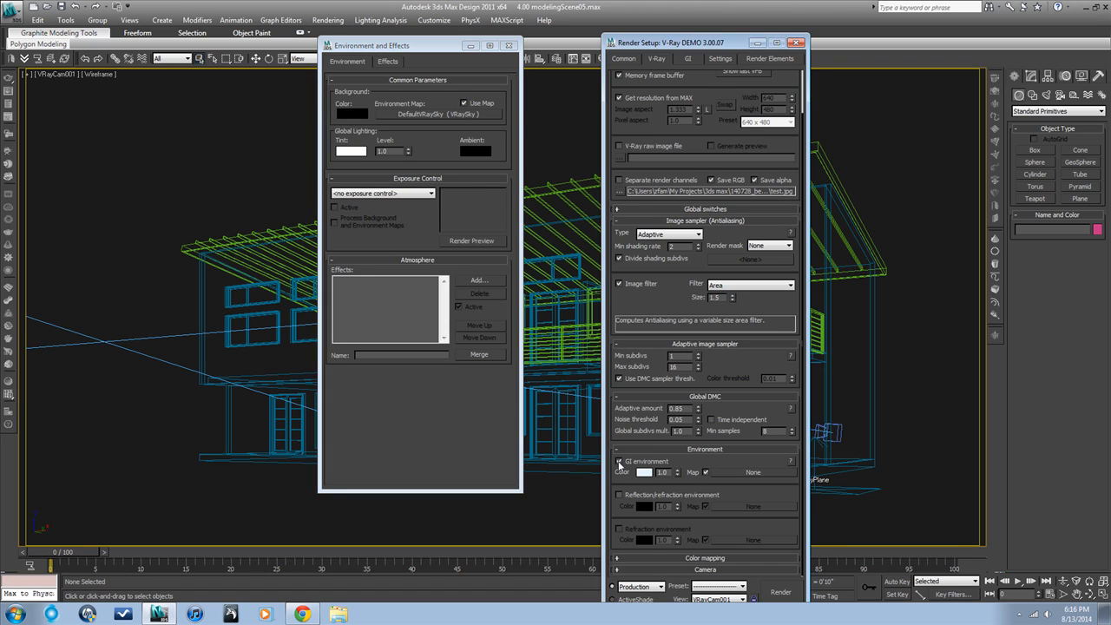
click(643, 472)
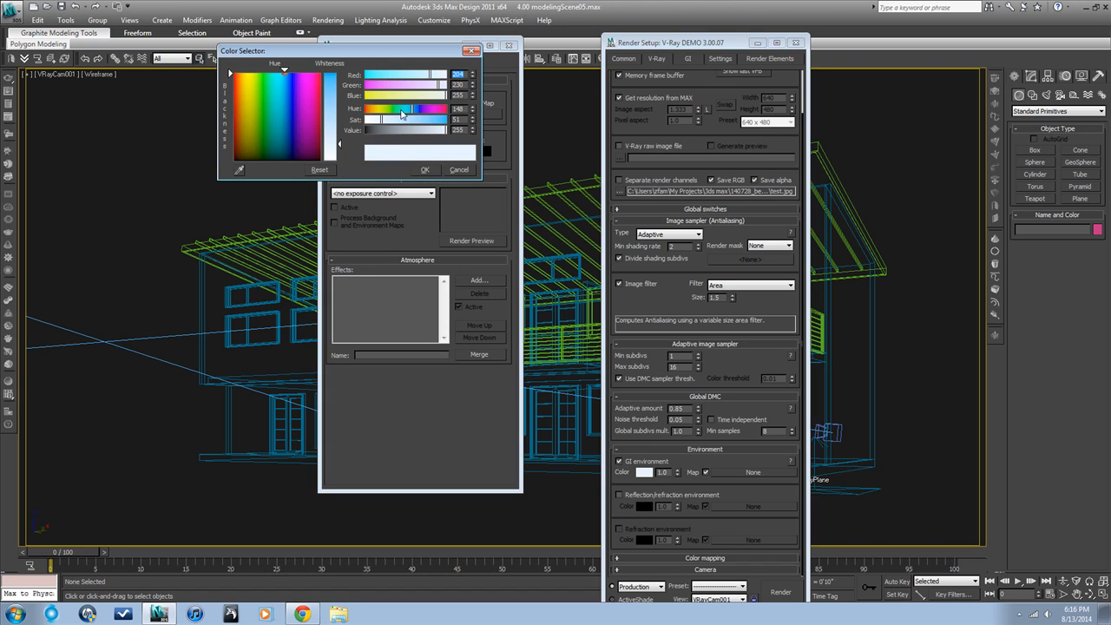
mouse_move(404, 119)
mouse_down()
mouse_move(424, 120)
mouse_move(414, 119)
mouse_up()
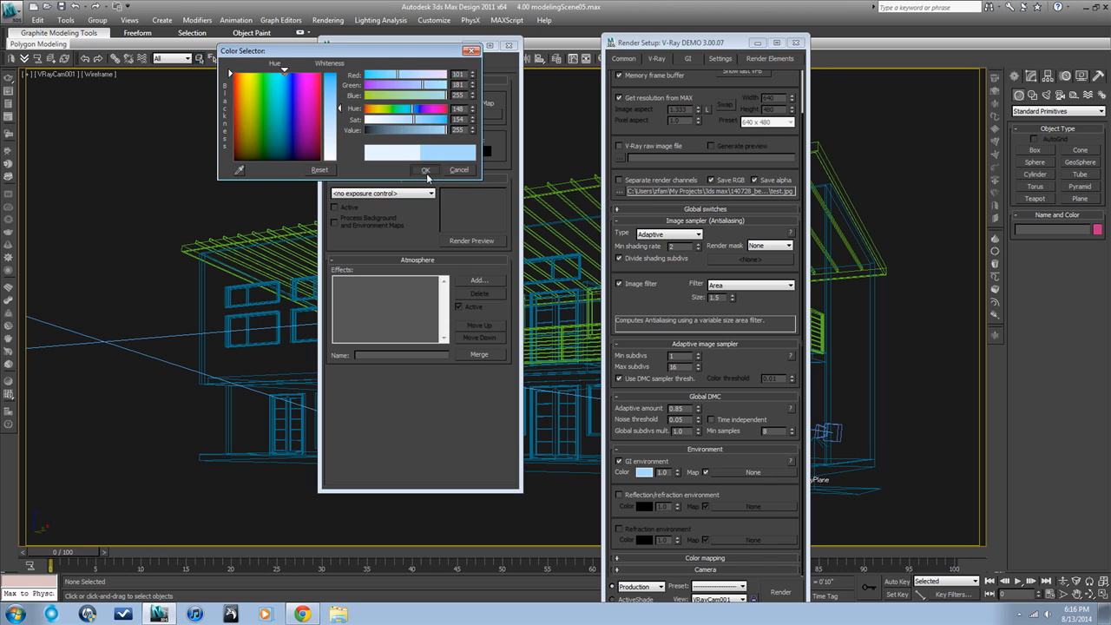
click(425, 170)
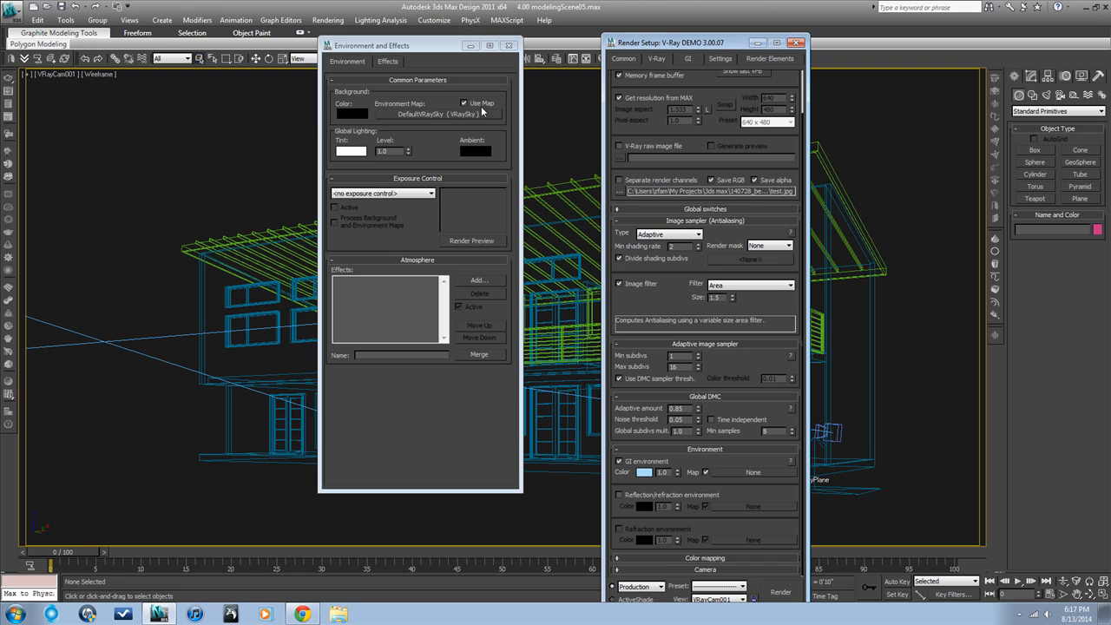
click(619, 461)
click(706, 449)
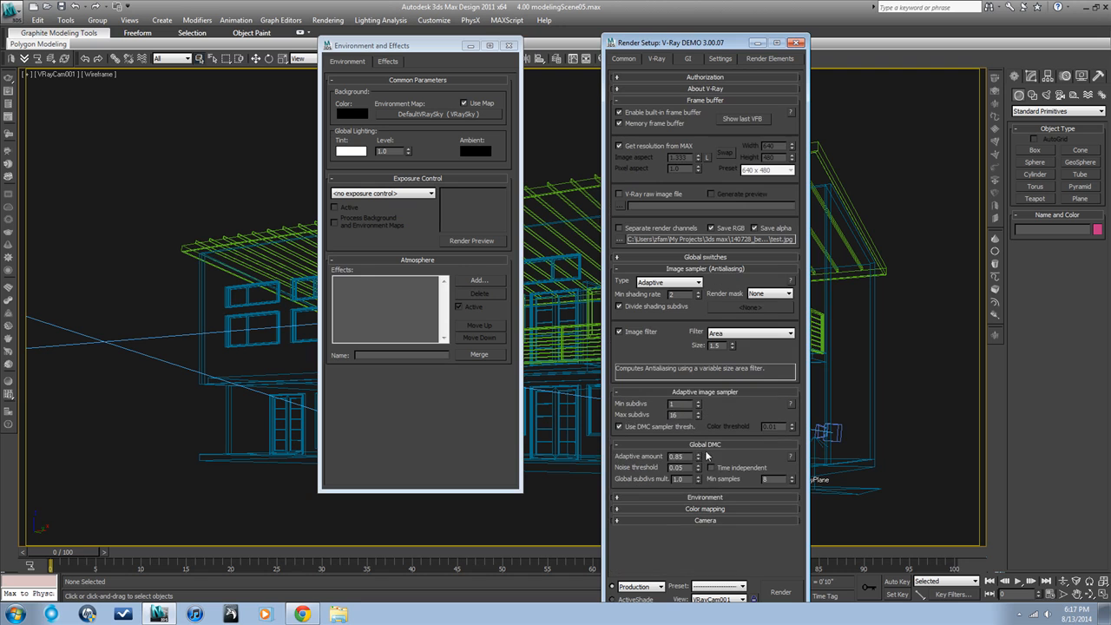
Step: Expand the color mapping settings, switch them to Advanced mode, and set the type to Linear multiply
click(709, 509)
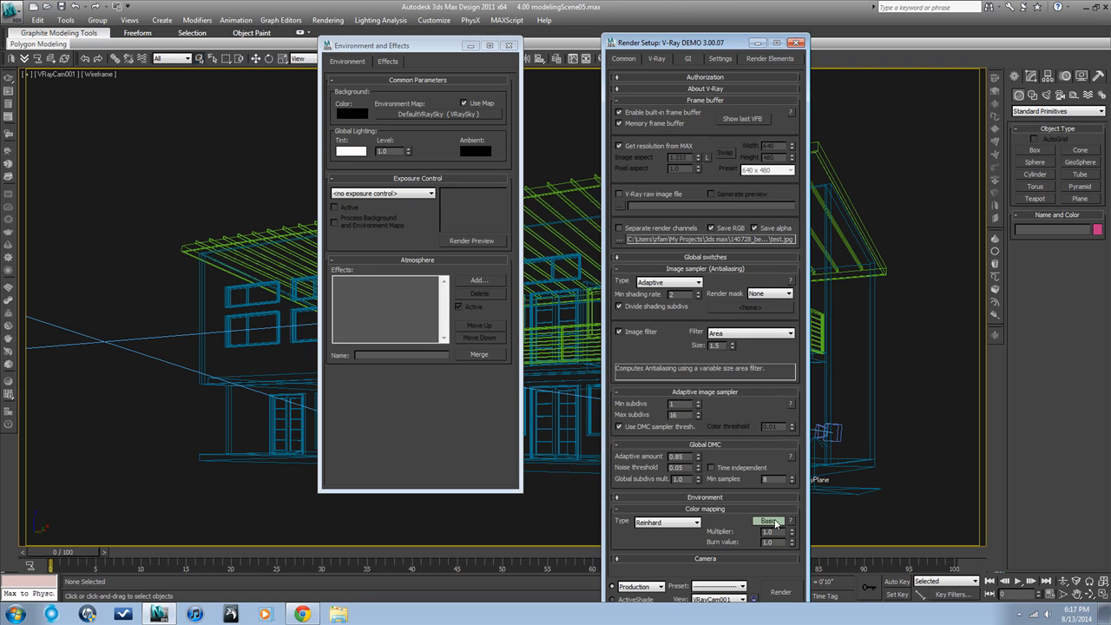
click(769, 520)
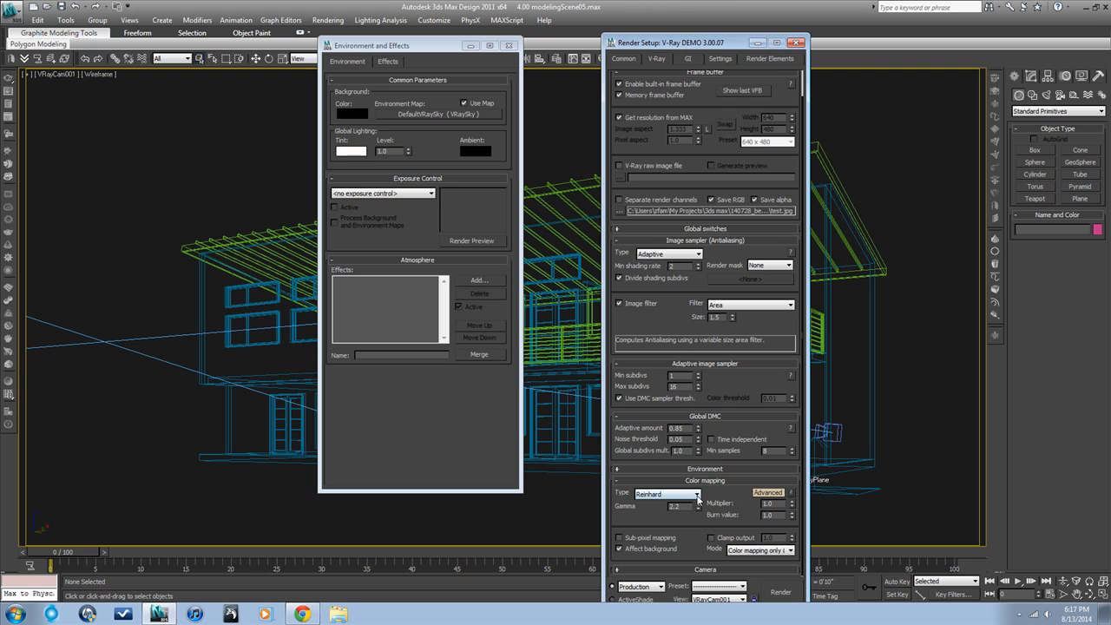
click(697, 494)
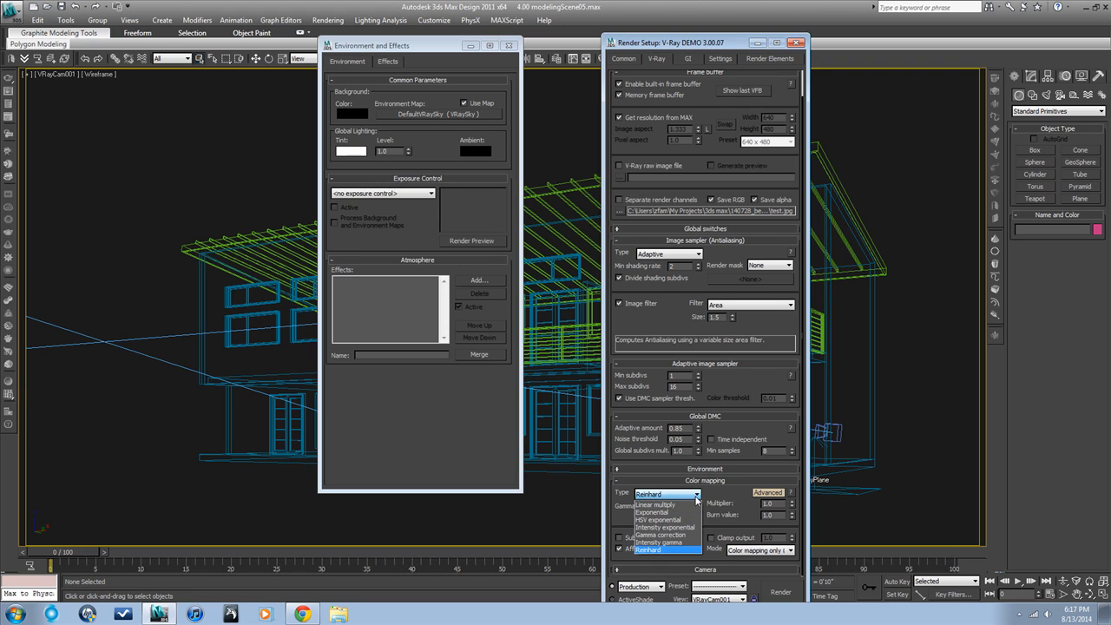
click(689, 504)
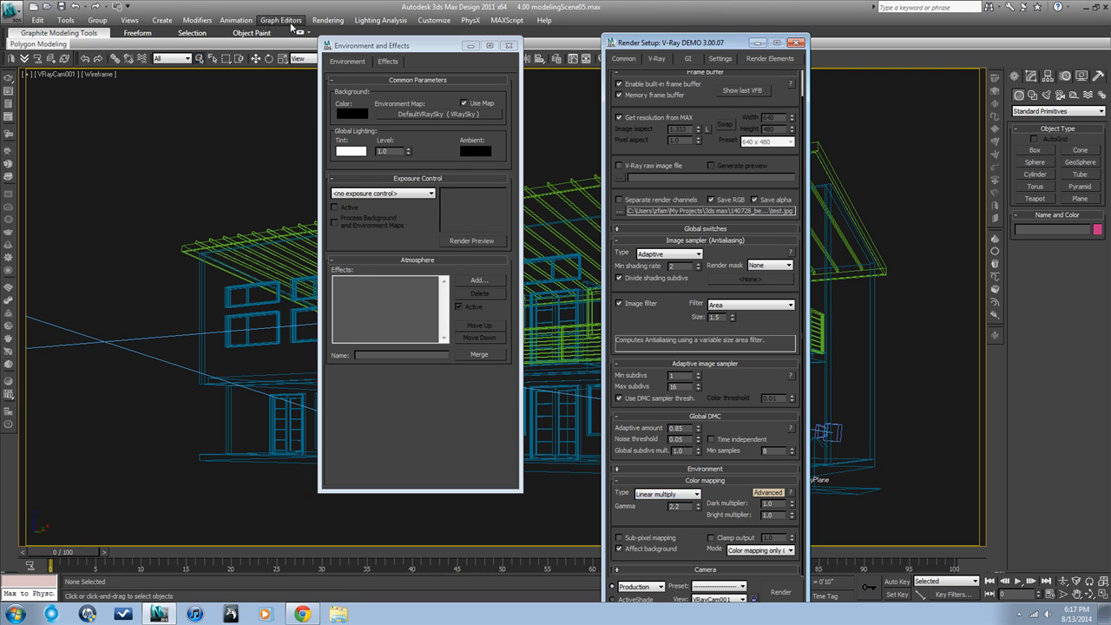
Step: Examine the Gamma and LUT correction settings in the program preferences, covering the display gamma and the bitmap input and output gamma
click(329, 20)
mouse_move(434, 22)
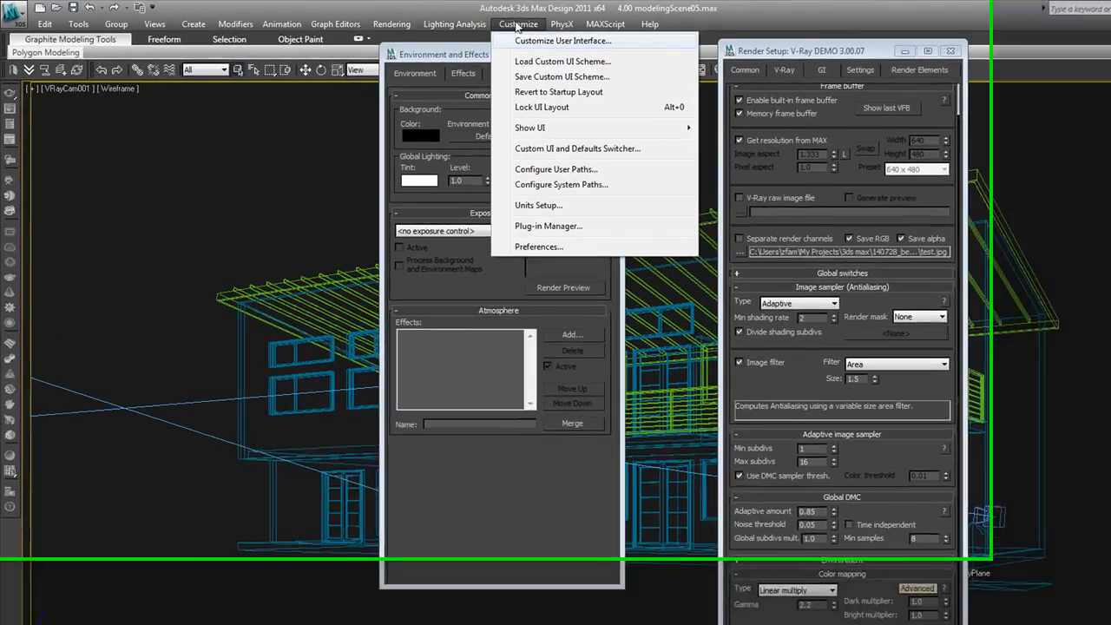
click(538, 246)
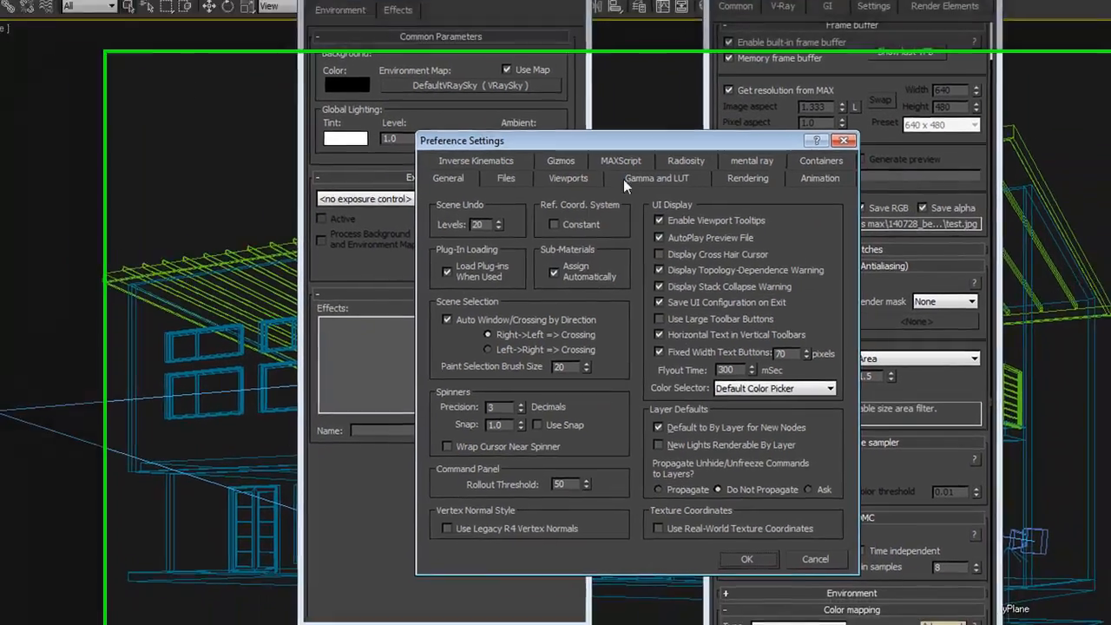
click(753, 241)
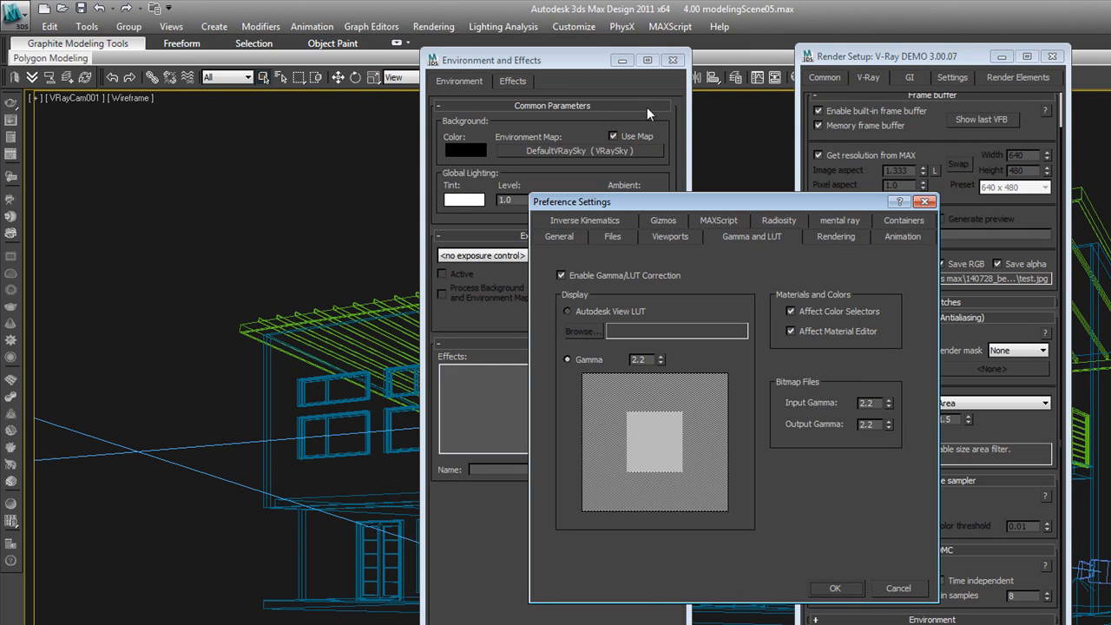
click(924, 201)
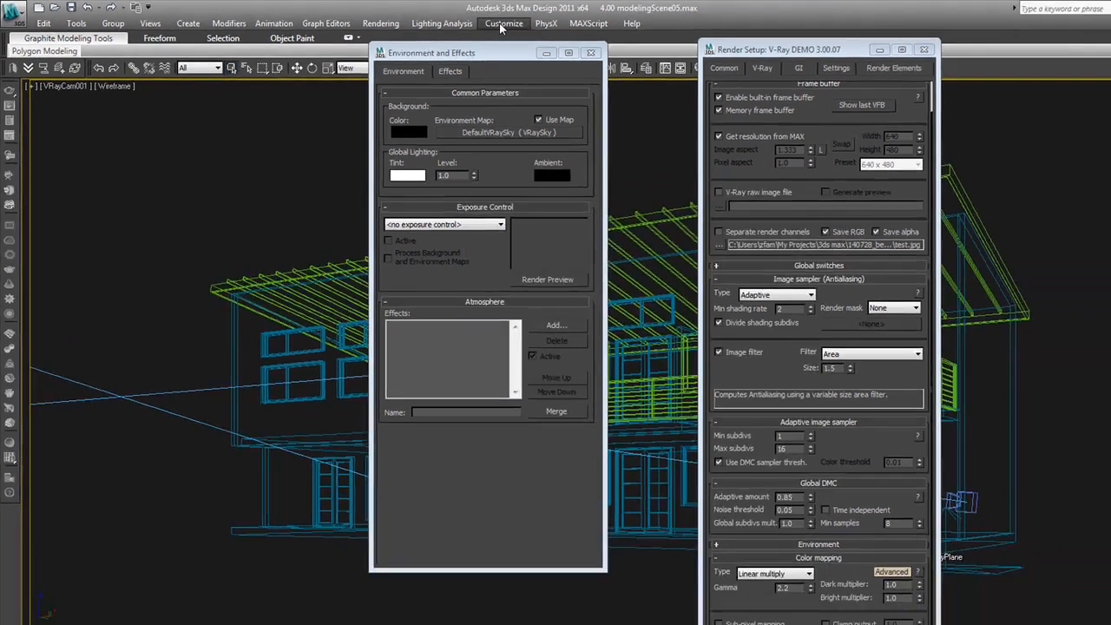
click(503, 24)
click(584, 241)
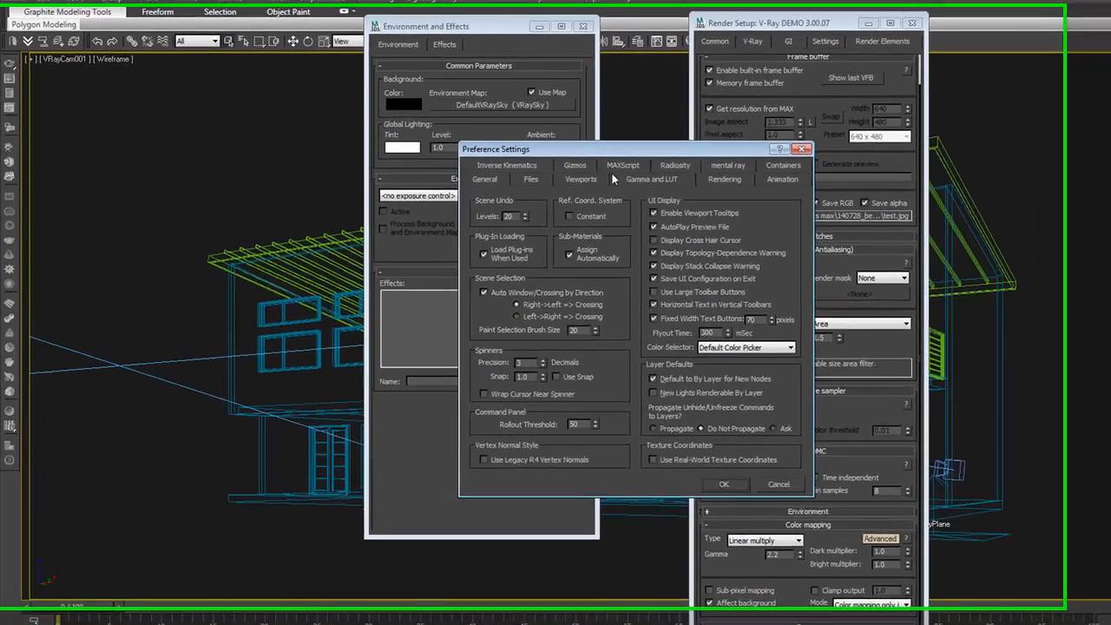
click(647, 178)
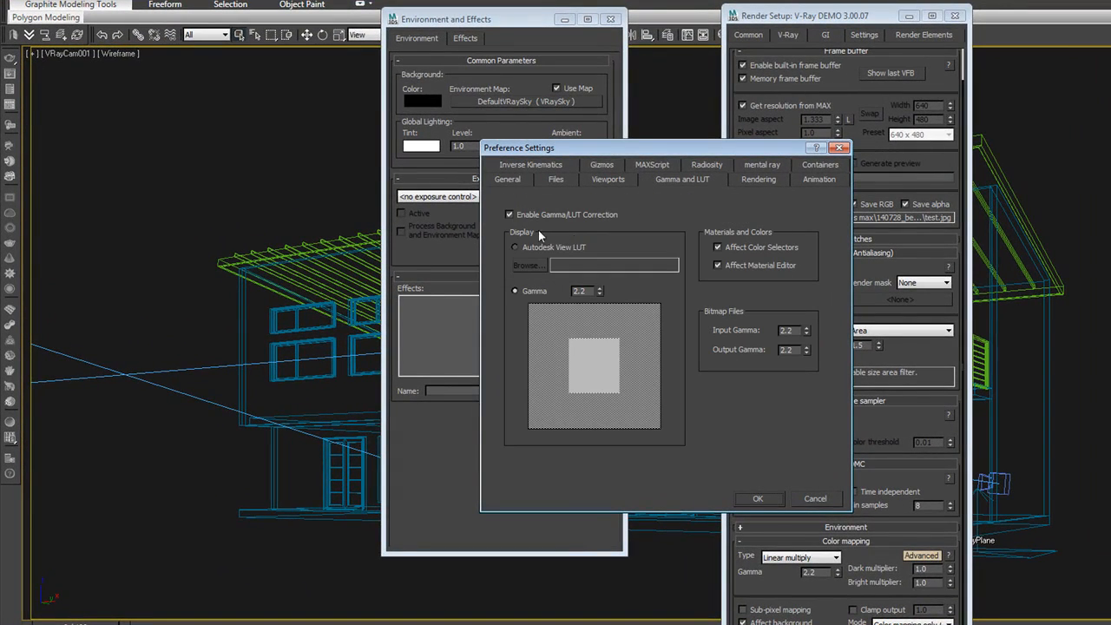
click(516, 292)
click(777, 497)
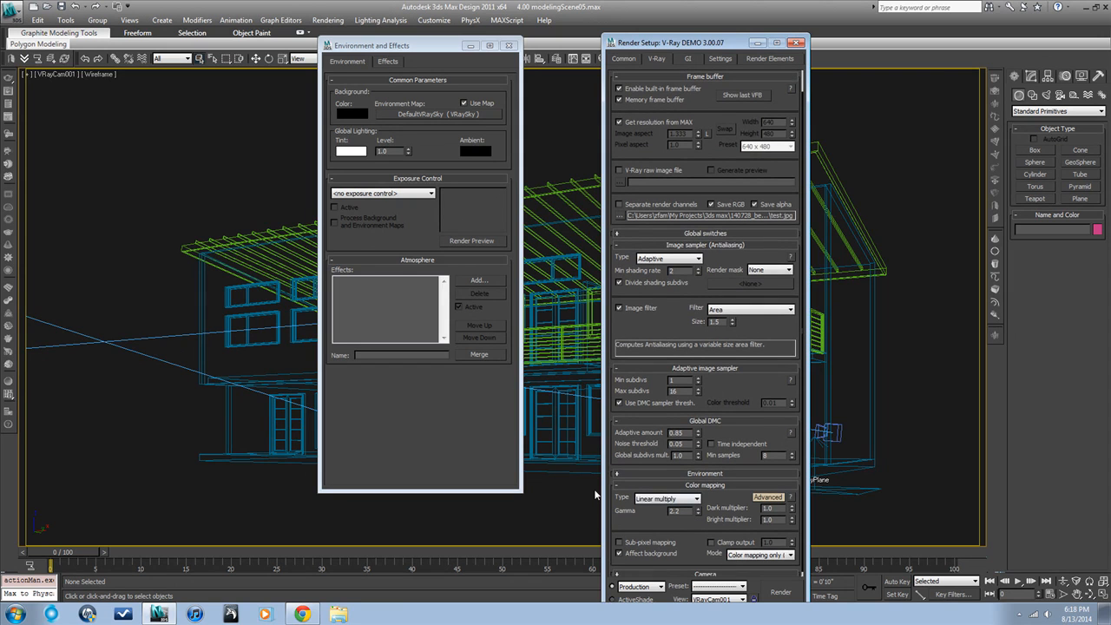
Step: Enable global illumination, keeping Irradiance map as the primary engine and choosing Light cache as the secondary engine
scroll(653, 486, down, 1)
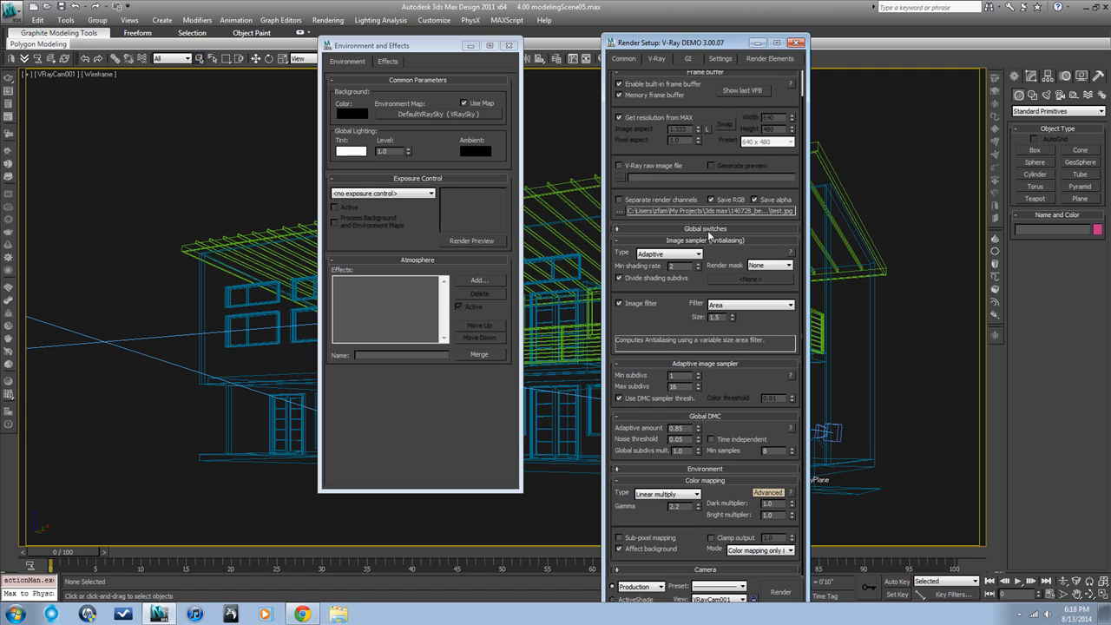
click(688, 58)
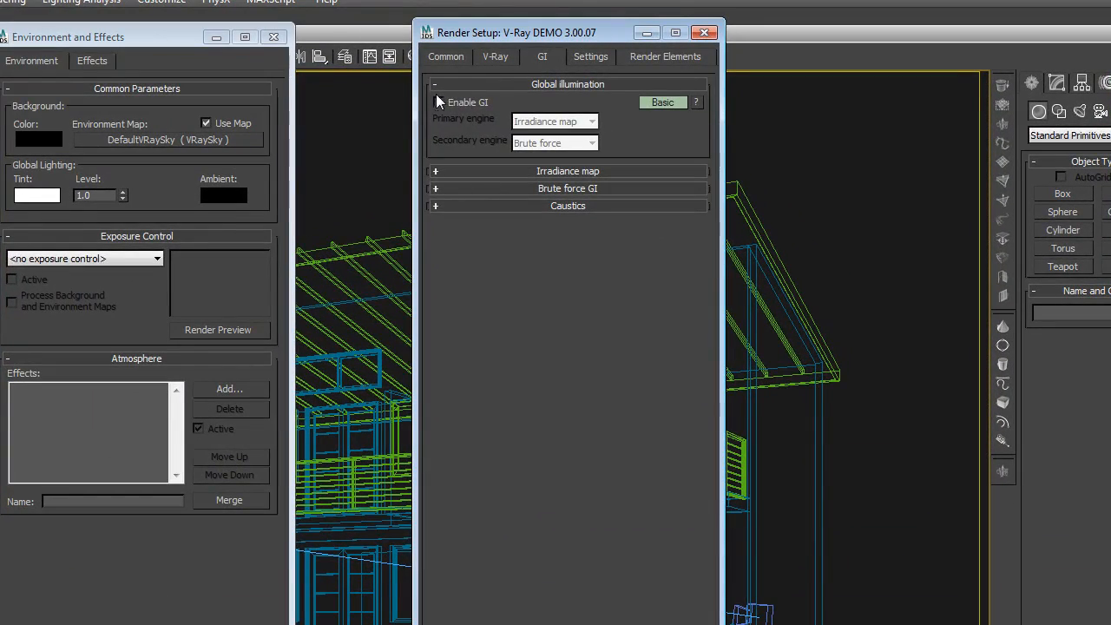
click(439, 101)
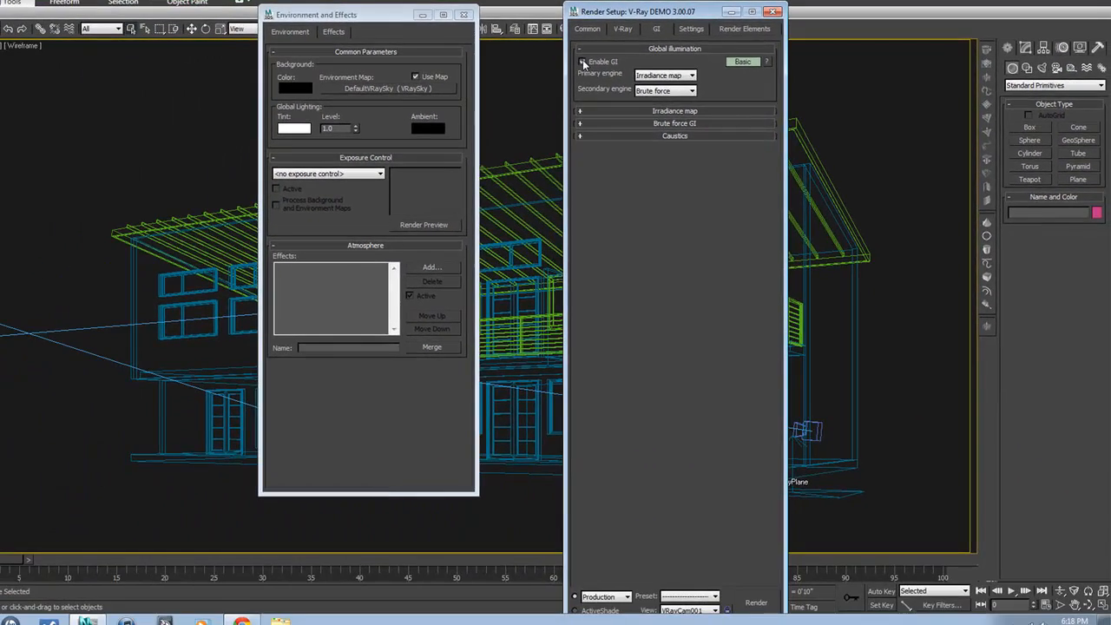
click(693, 76)
click(686, 91)
click(688, 92)
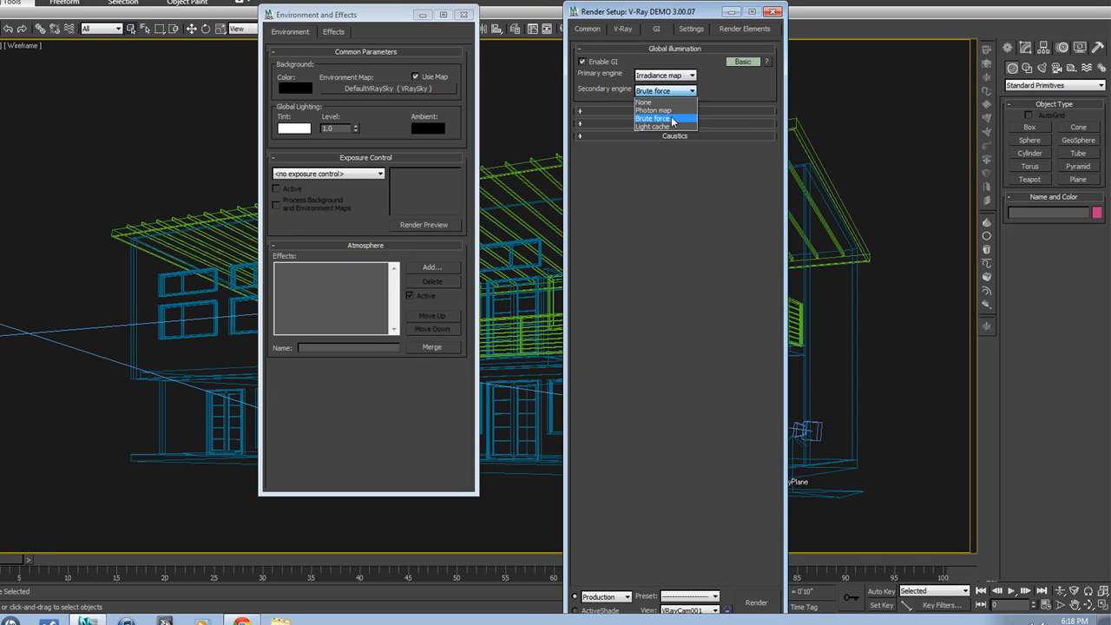
click(660, 127)
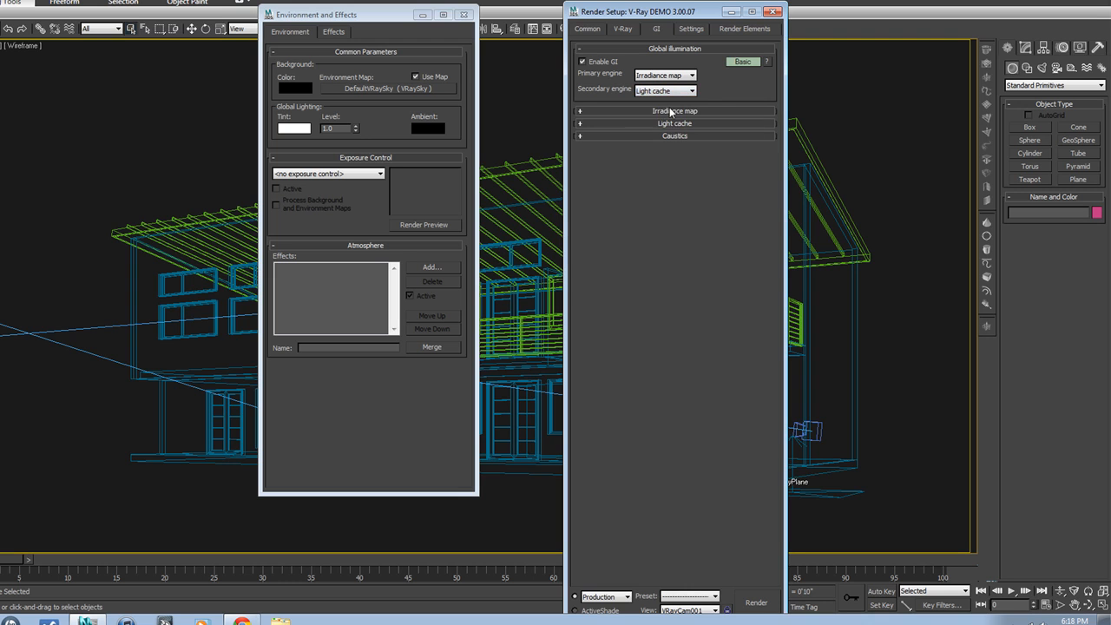
Step: Expand the irradiance map settings and switch them to Advanced mode
click(671, 111)
click(671, 112)
click(670, 109)
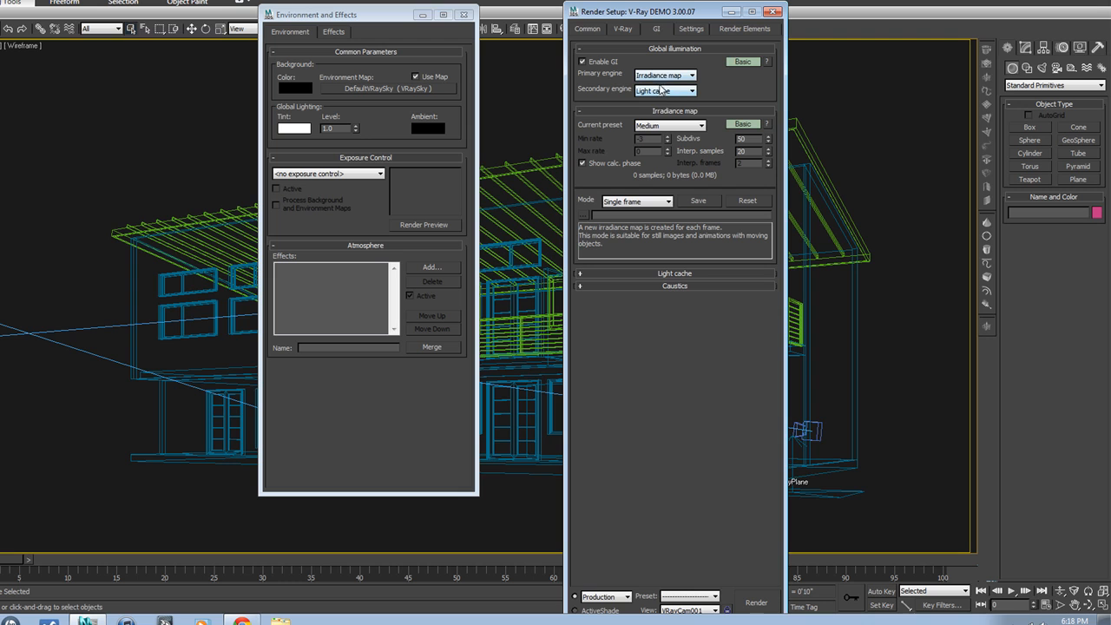
click(678, 112)
click(678, 111)
click(740, 124)
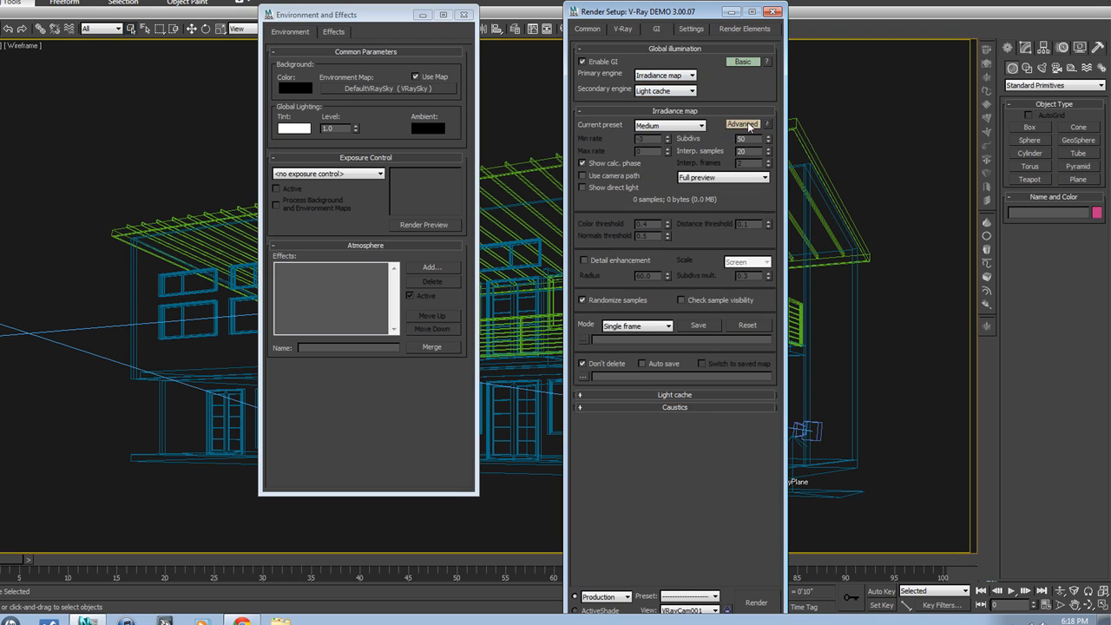
Step: Try the Low and Very low irradiance map presets, and set the current preset to Medium
click(698, 126)
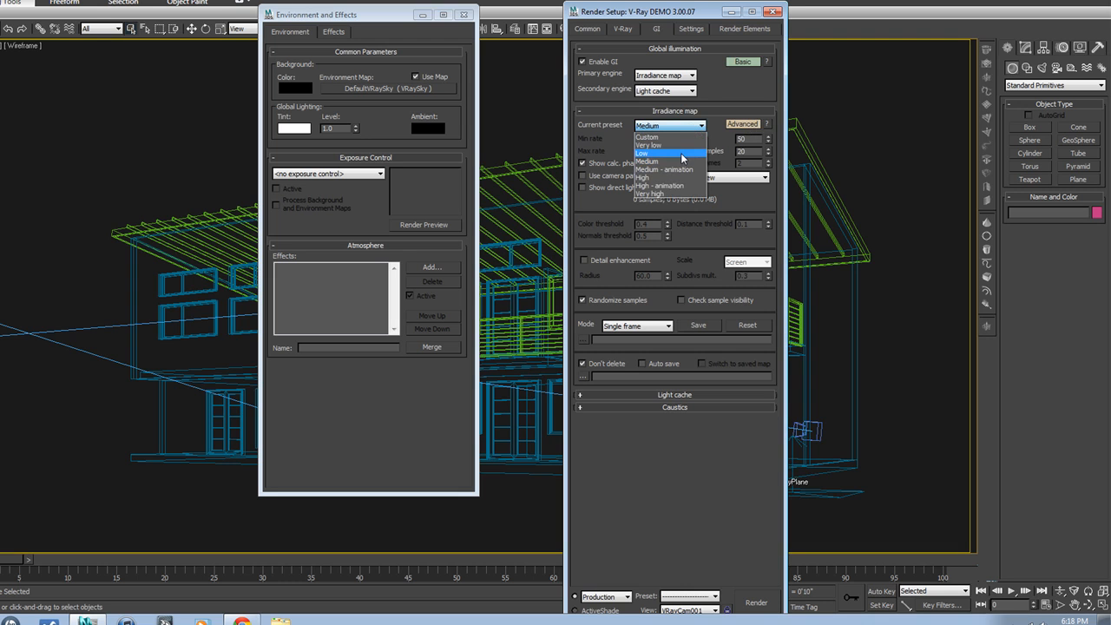
click(681, 152)
click(692, 126)
click(662, 146)
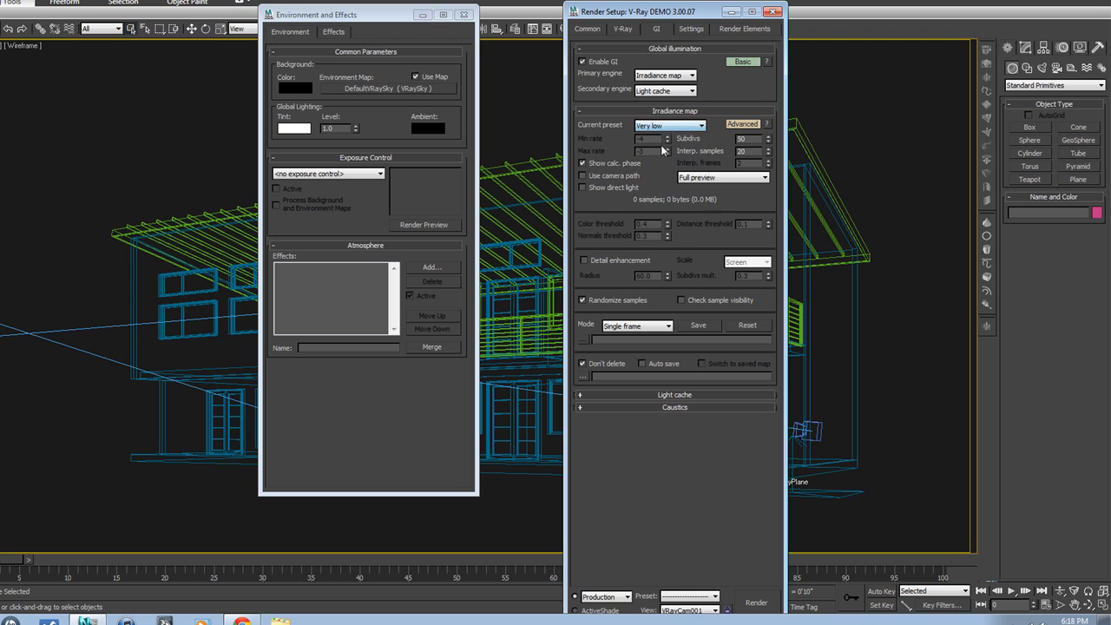
click(673, 128)
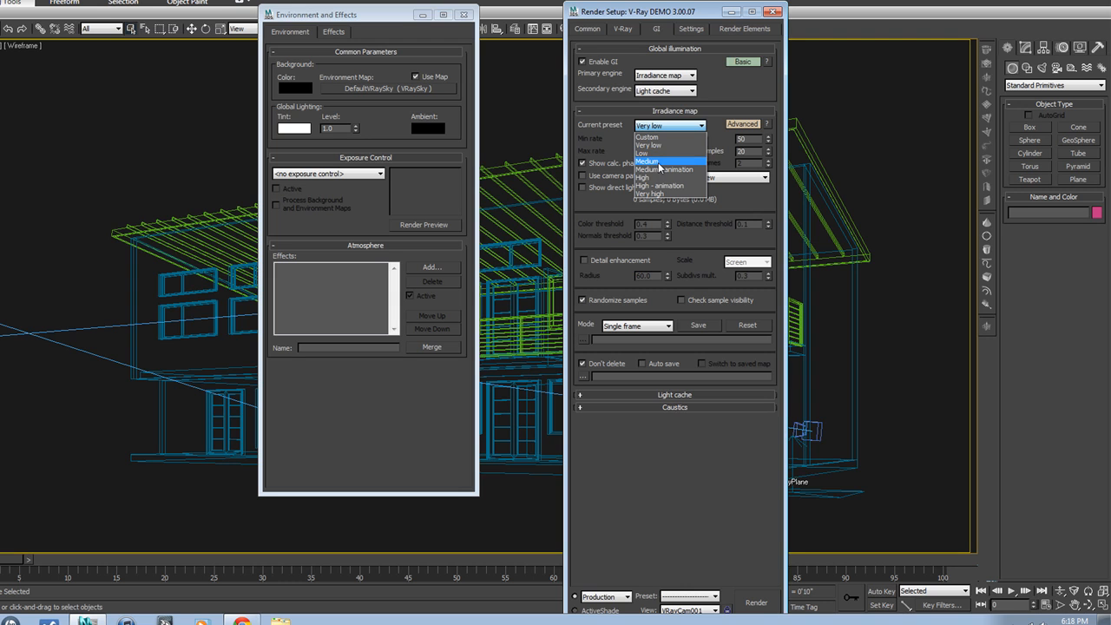
click(659, 162)
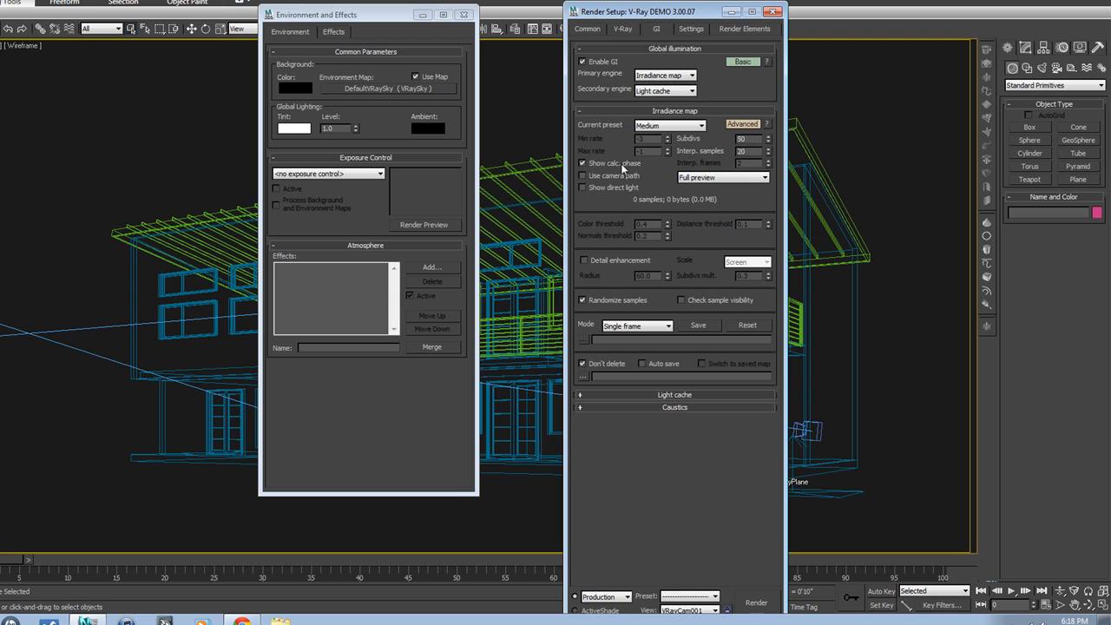
Step: Collapse the irradiance map settings and expand the light cache settings
click(584, 162)
click(669, 111)
click(668, 111)
click(672, 111)
click(672, 124)
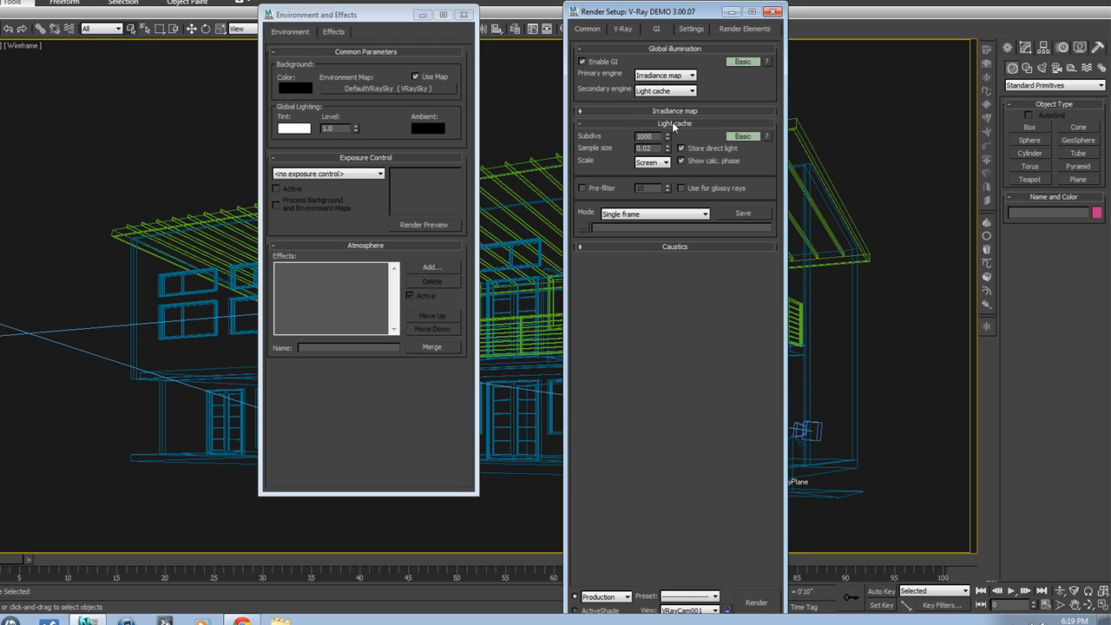
Step: Compare the light cache subdivs value with the output width in the common render parameters
drag(658, 136, 627, 134)
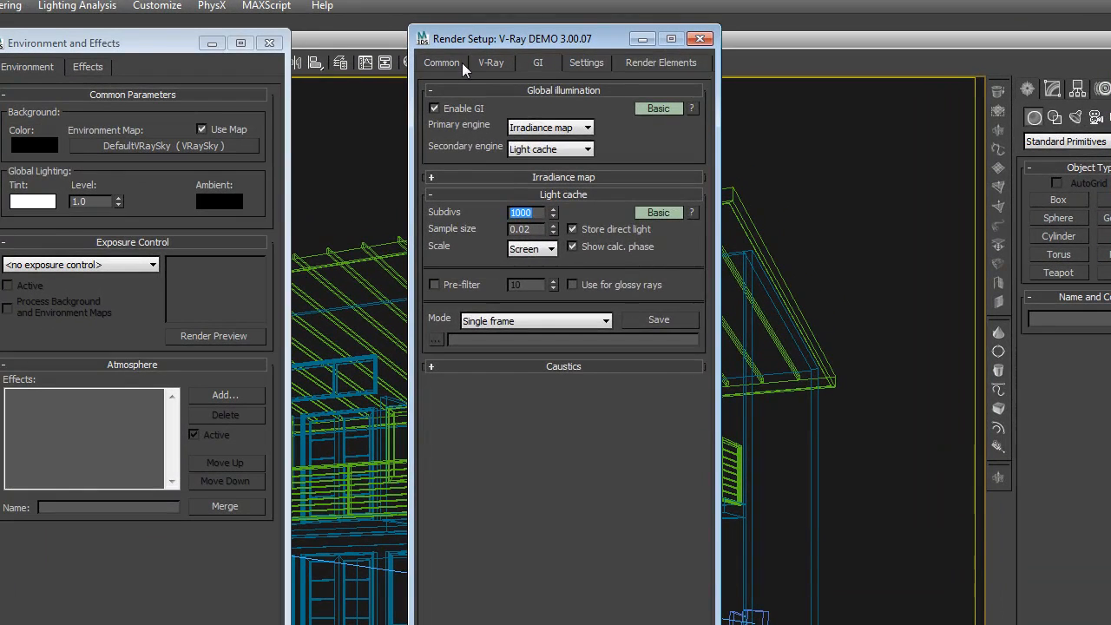
click(603, 29)
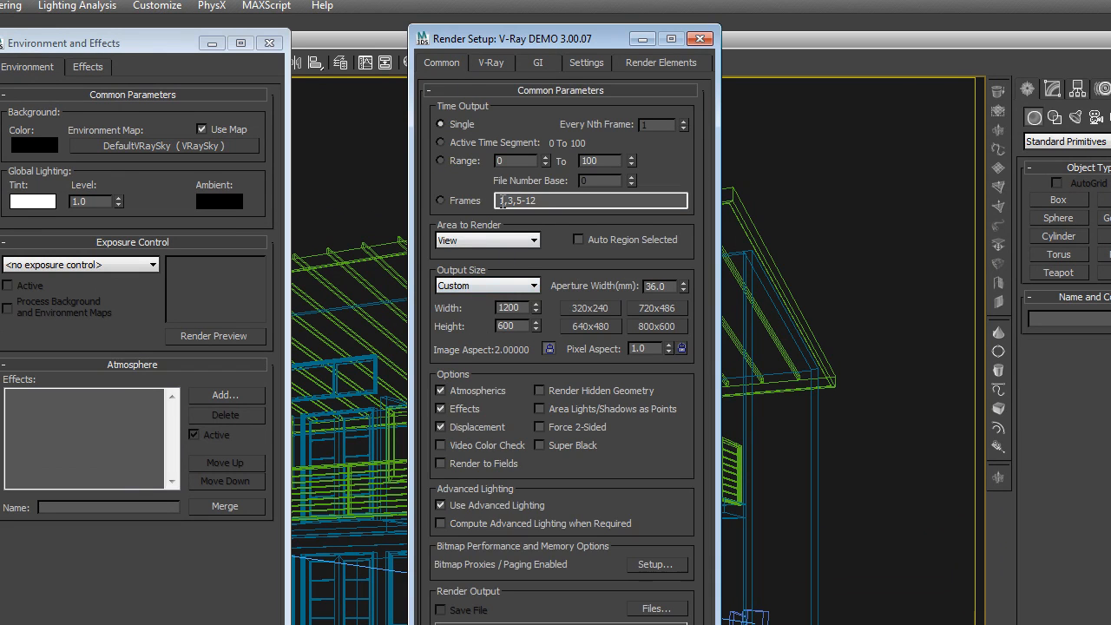
click(532, 67)
double_click(522, 213)
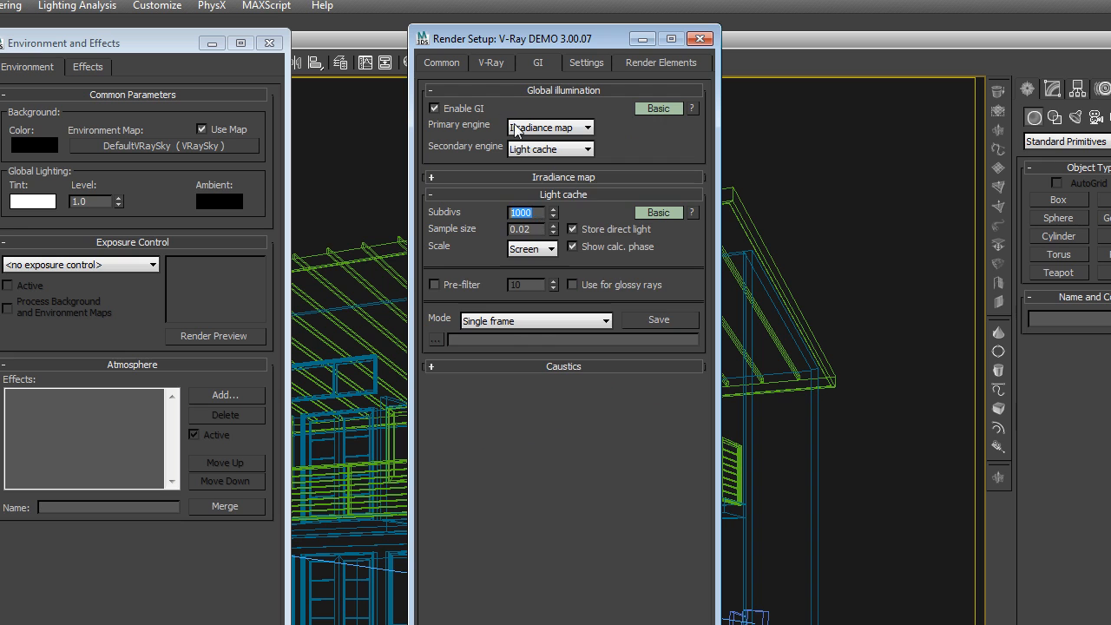
click(443, 62)
double_click(503, 308)
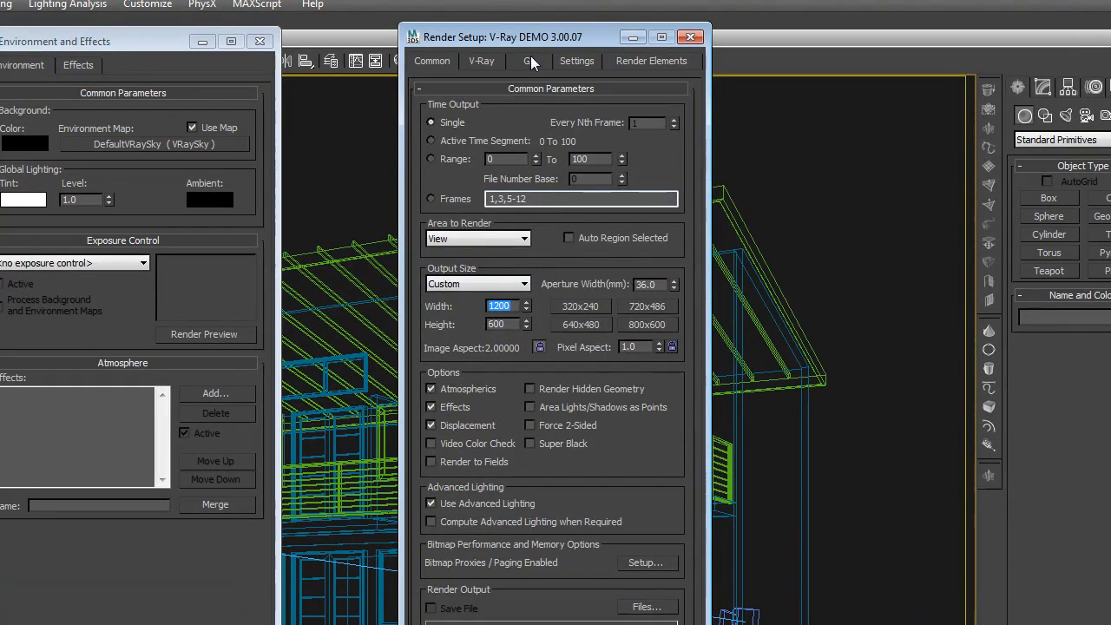
click(530, 60)
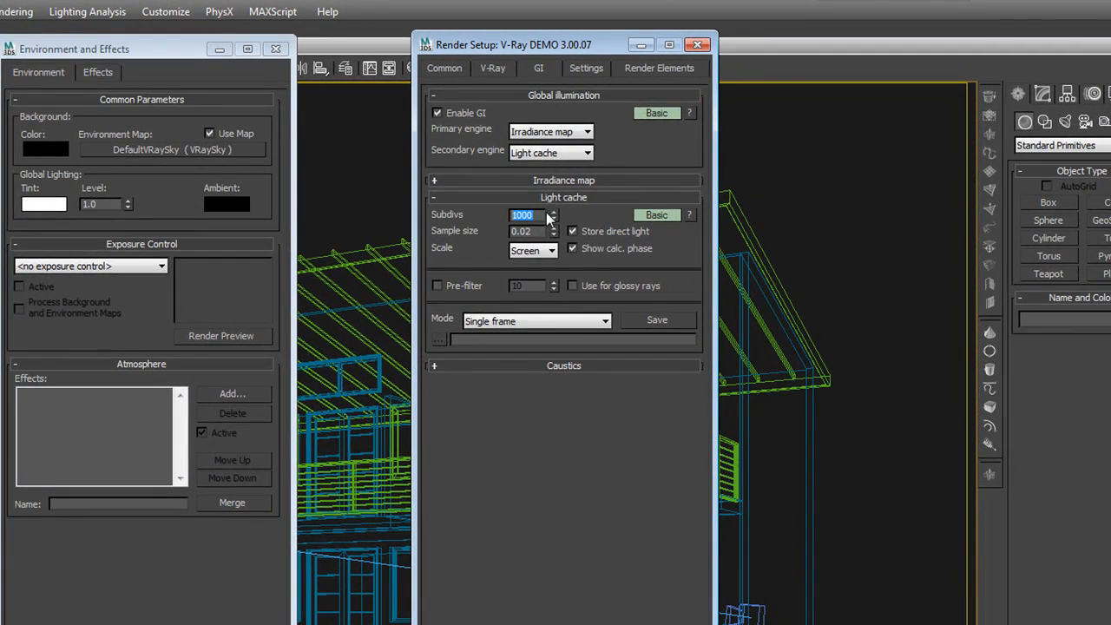
click(440, 68)
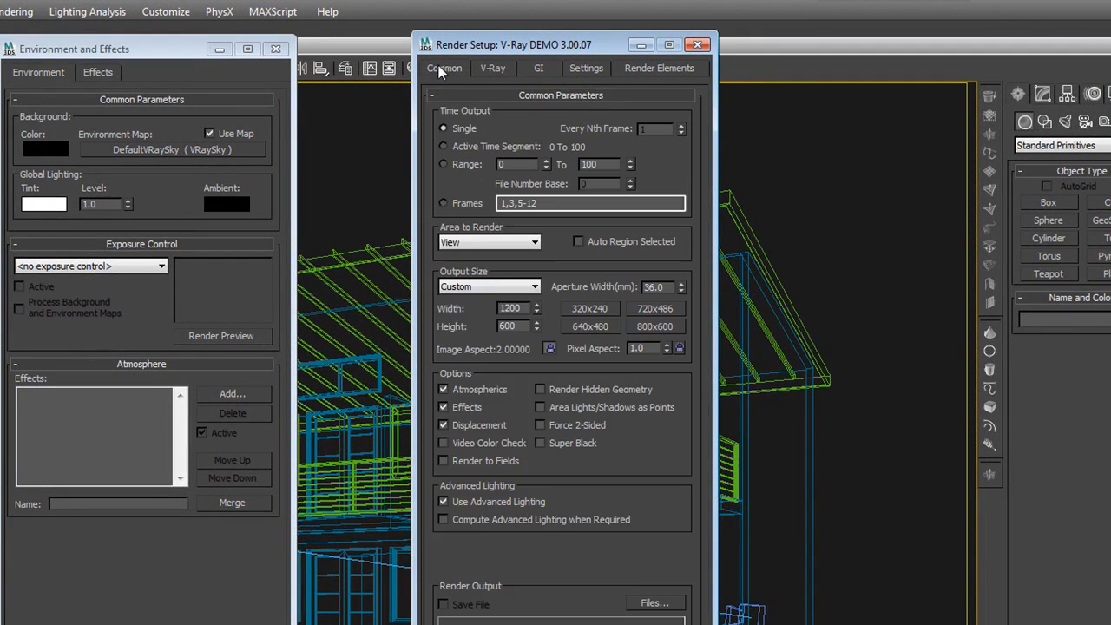
double_click(511, 308)
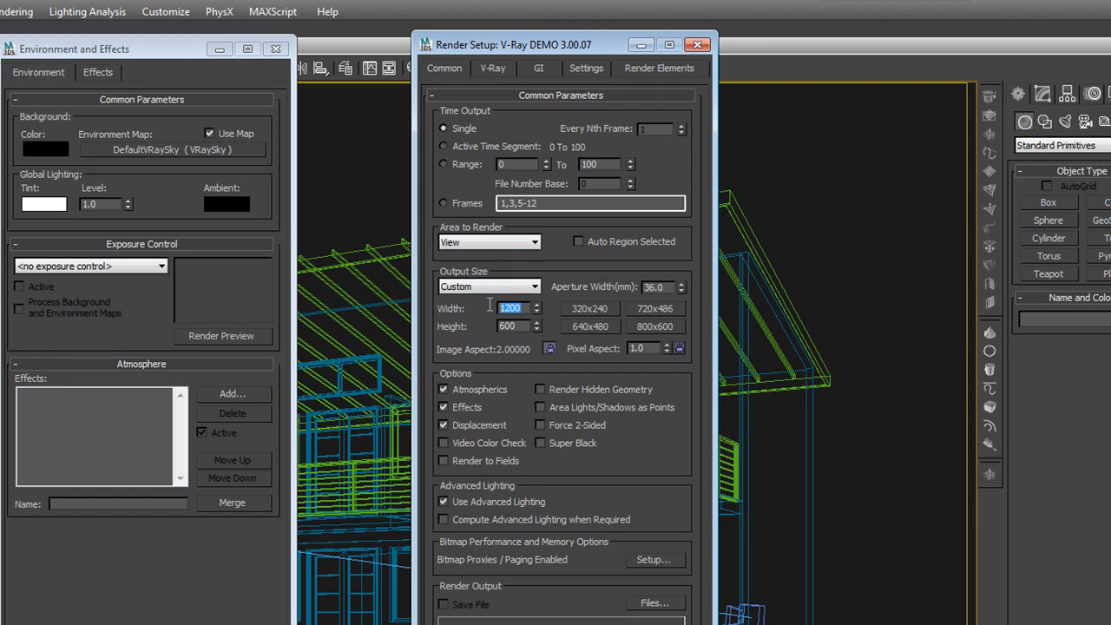
click(540, 68)
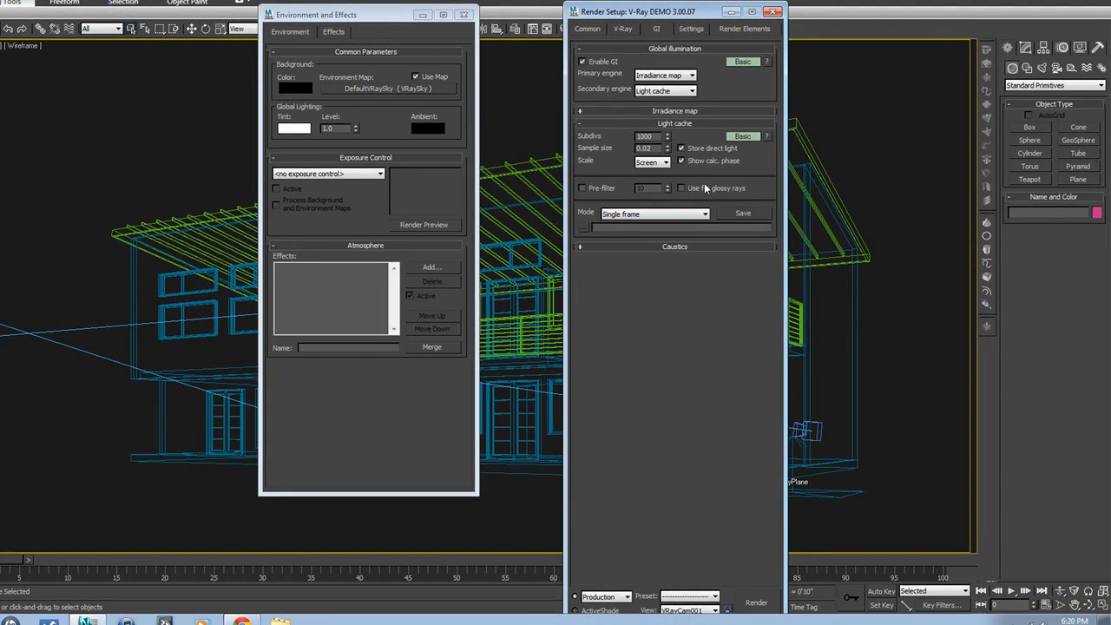
Step: Check the light cache mode options, keeping Single frame
click(705, 217)
click(705, 217)
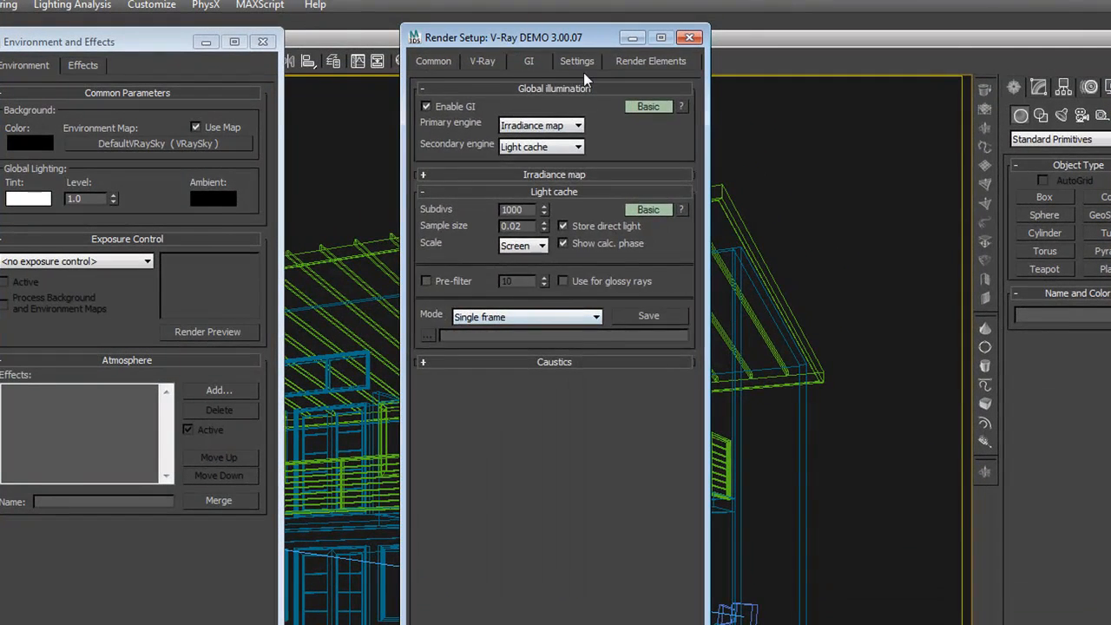
Step: Review the V-Ray system settings, checking the dynamic memory limit
click(577, 63)
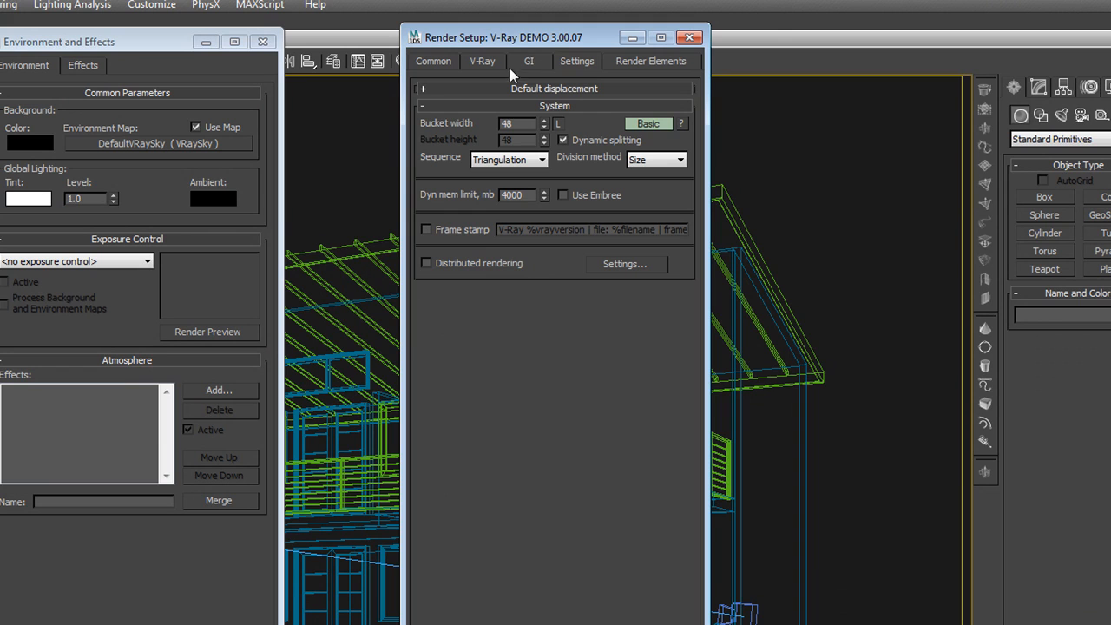
click(520, 62)
click(569, 63)
drag(519, 194, 491, 198)
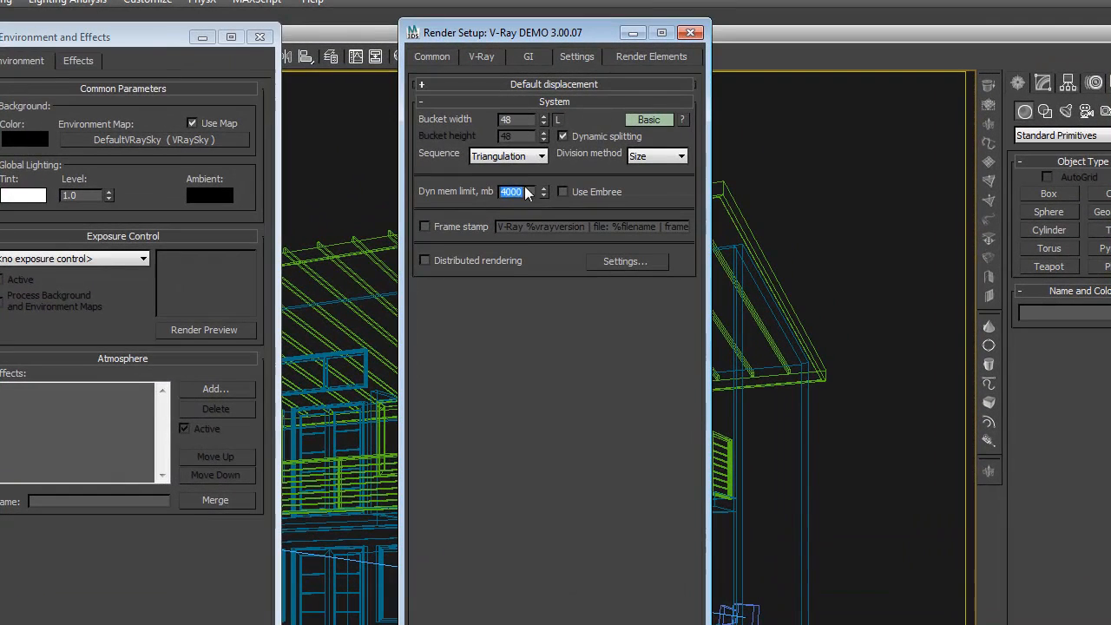
Step: Add a MultiMatteElement to the render elements list
click(618, 55)
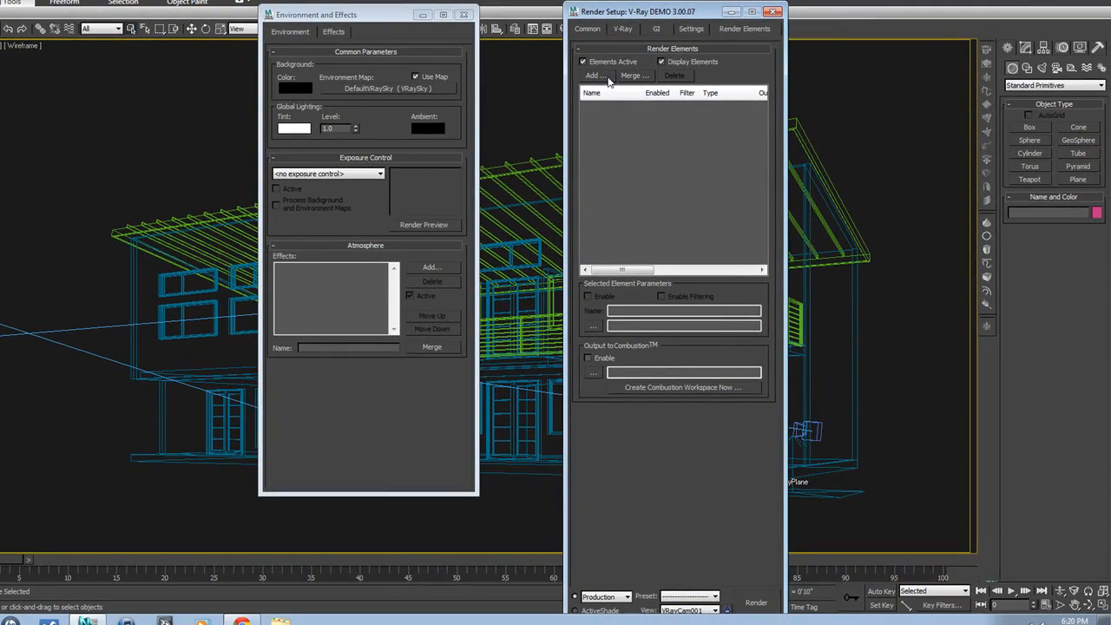
click(608, 78)
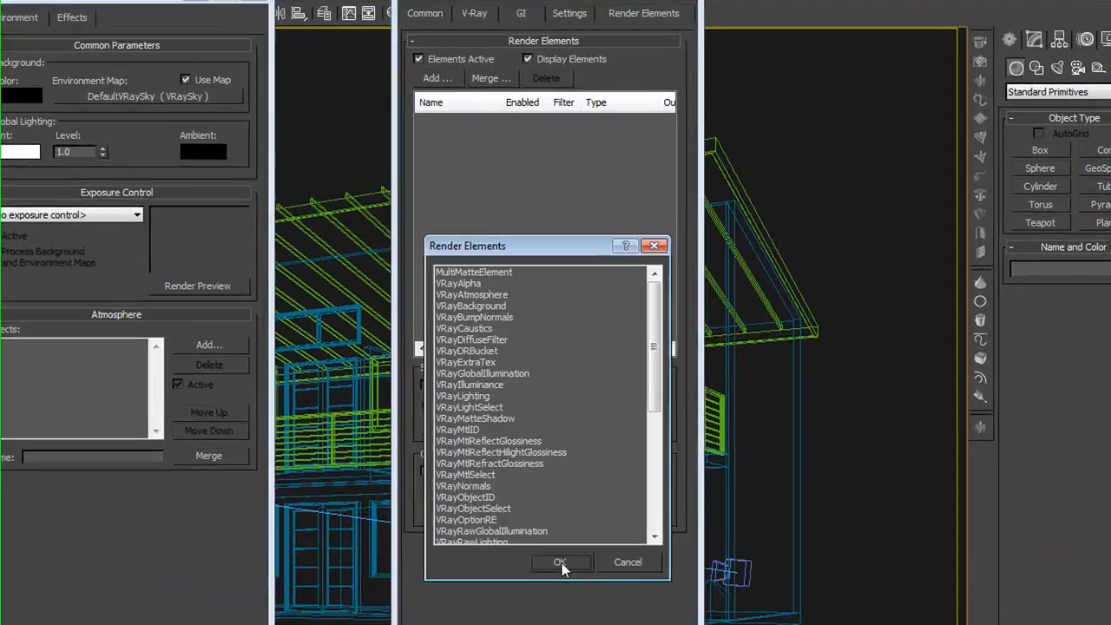
mouse_move(658, 386)
mouse_down()
mouse_move(665, 513)
mouse_move(660, 369)
mouse_up()
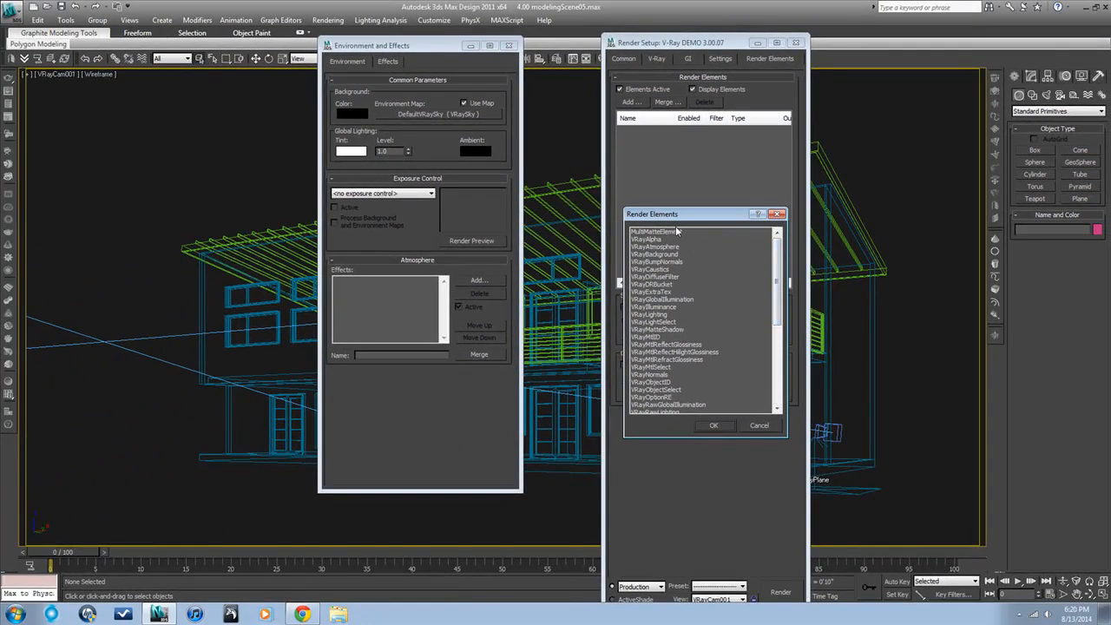
click(678, 231)
click(722, 426)
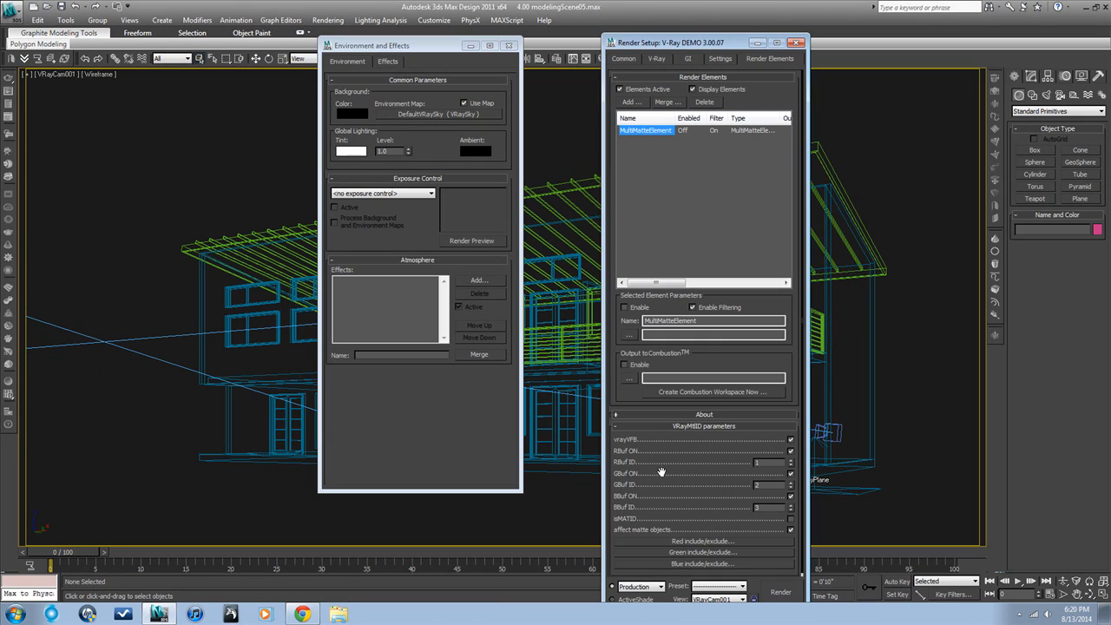
Step: Set the G-Buffer object ID of the house's side wall object Line014 to 1 in its object properties
click(200, 353)
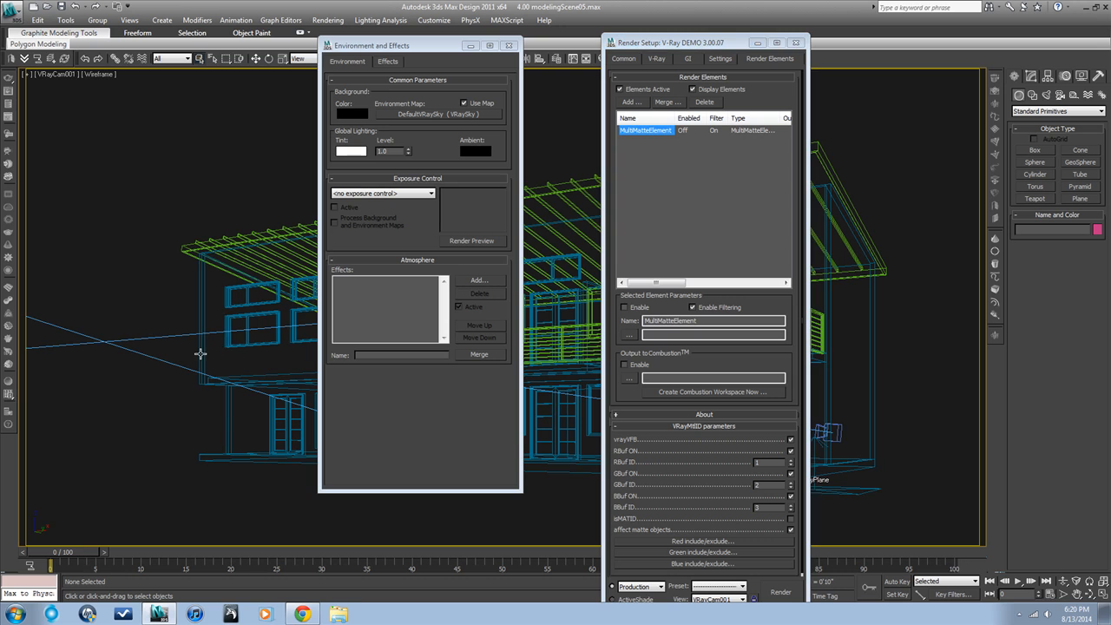
right_click(200, 354)
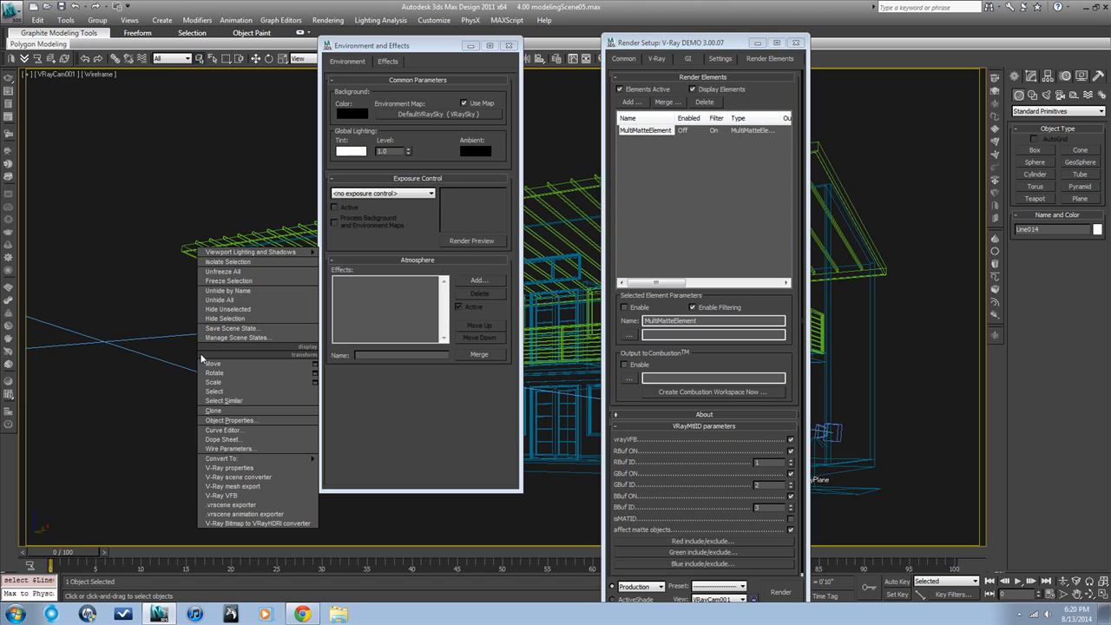
click(229, 420)
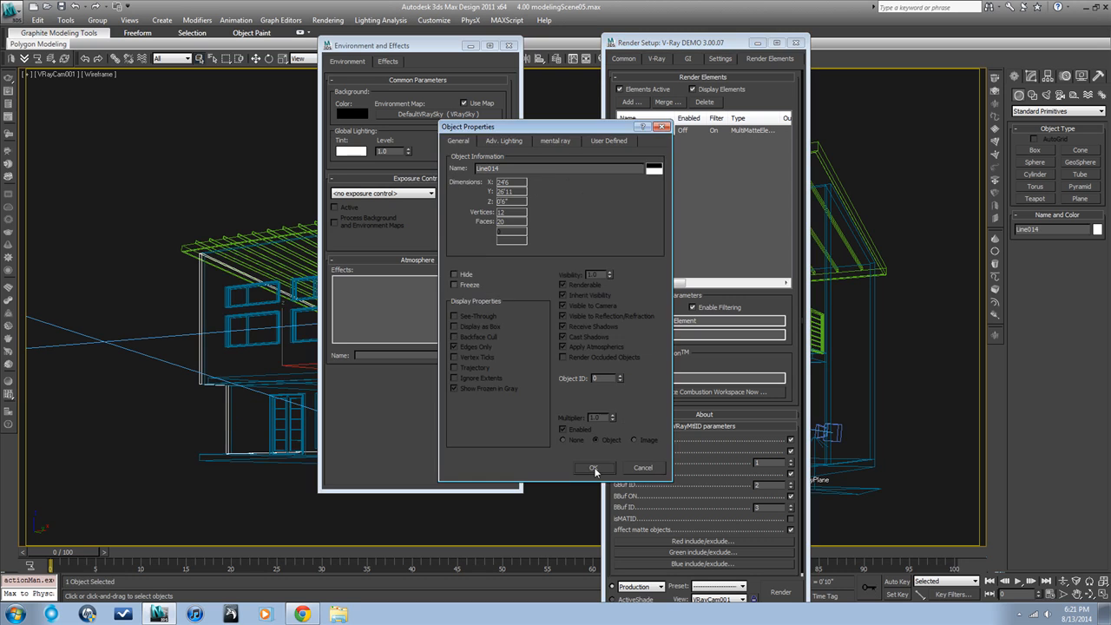
click(523, 317)
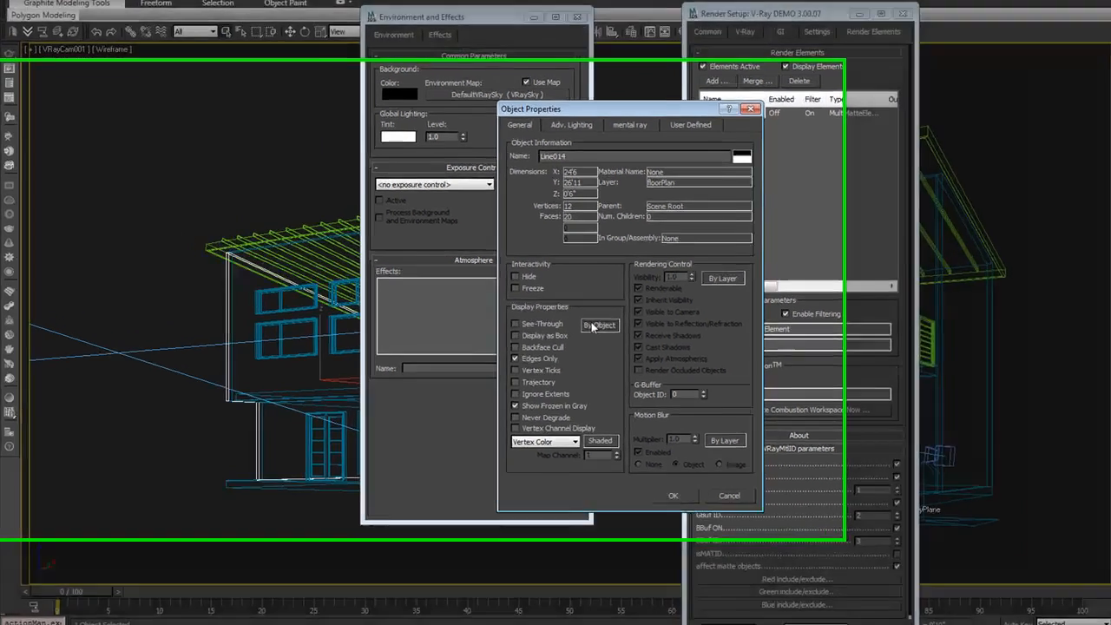
click(592, 326)
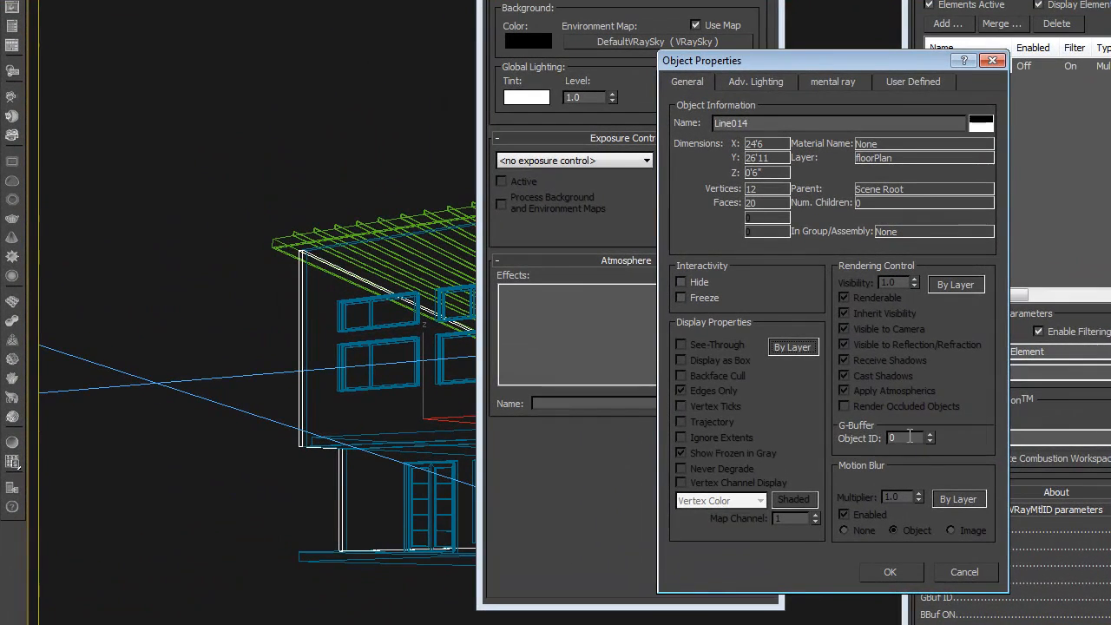
click(930, 434)
click(911, 570)
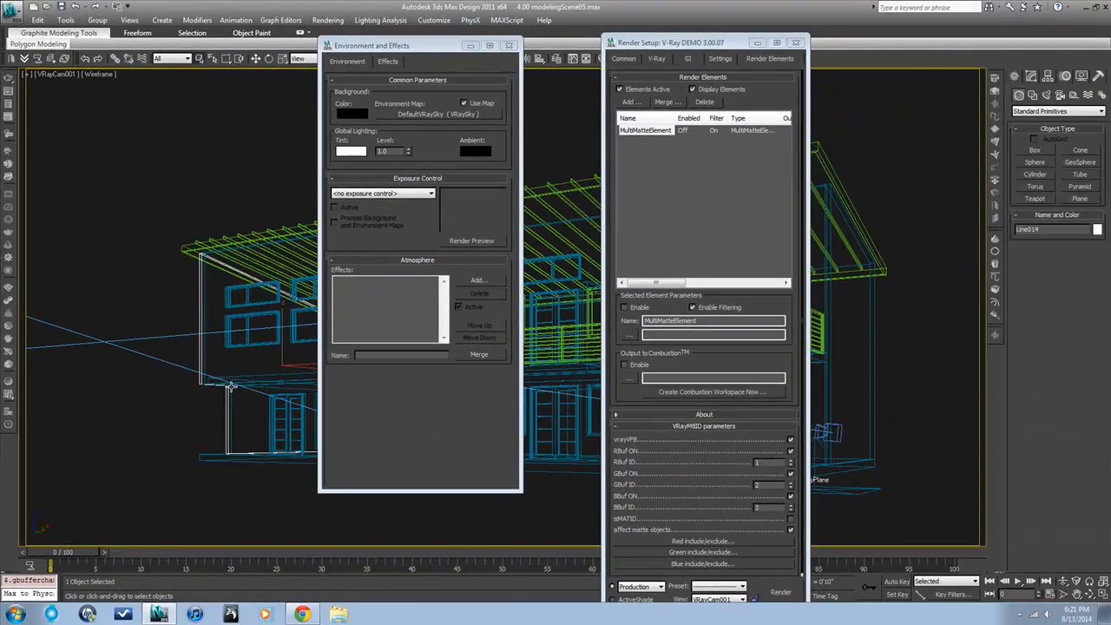
Step: Switch the viewport to shaded display and set the G-Buffer object ID of the wall Rectangle010 to 1
key(F3)
right_click(226, 363)
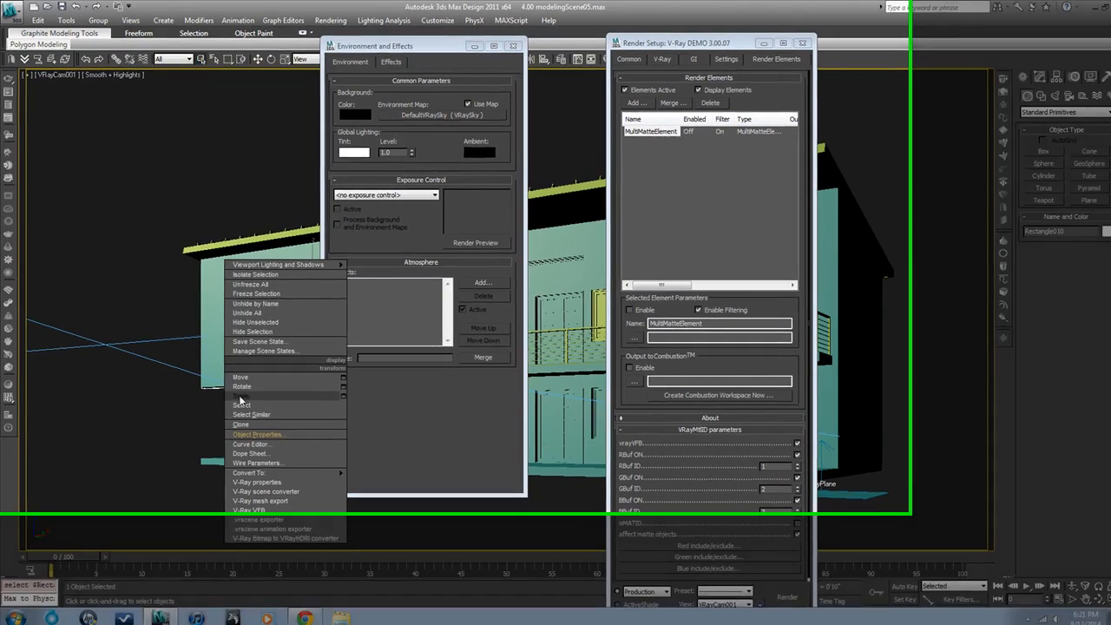
click(269, 438)
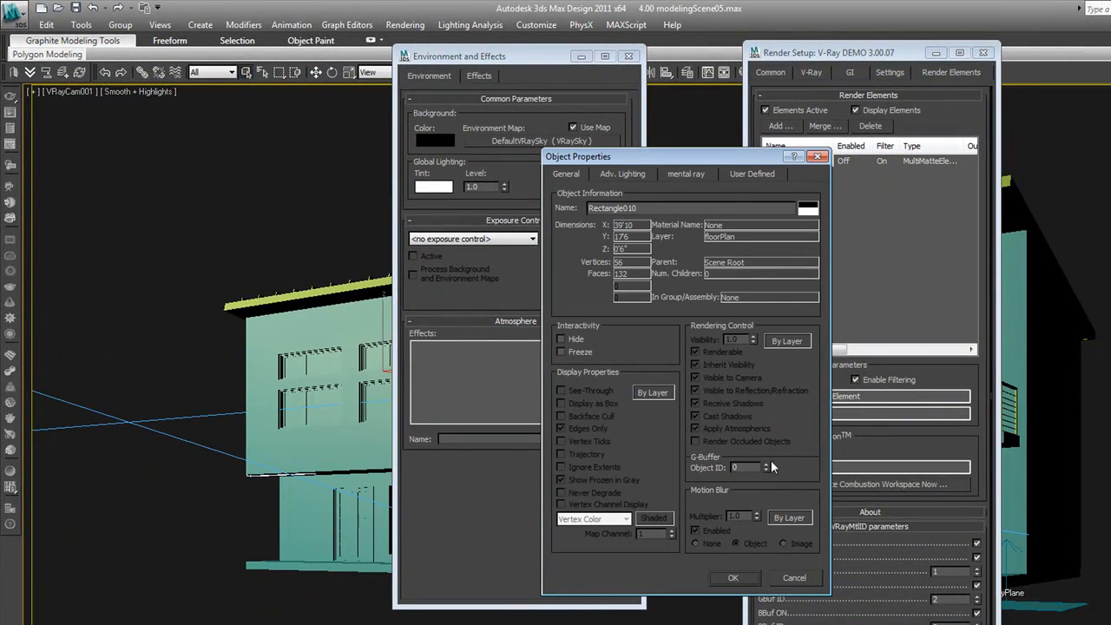
click(767, 465)
click(732, 577)
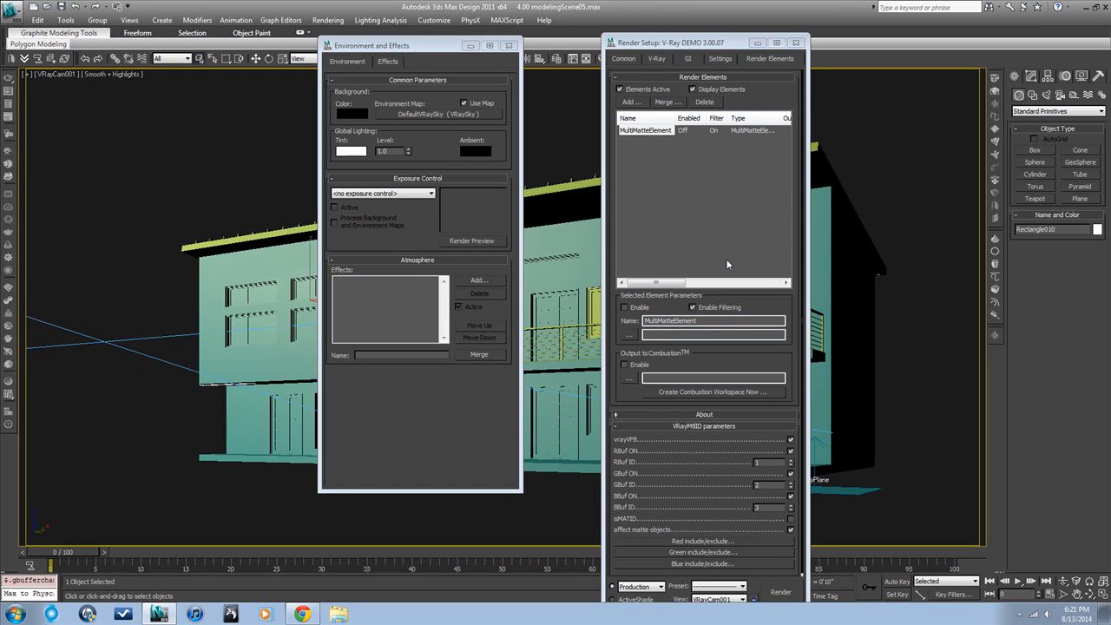
Step: Review the system, GI and V-Ray render settings again, ending at the common parameters' output size
click(712, 60)
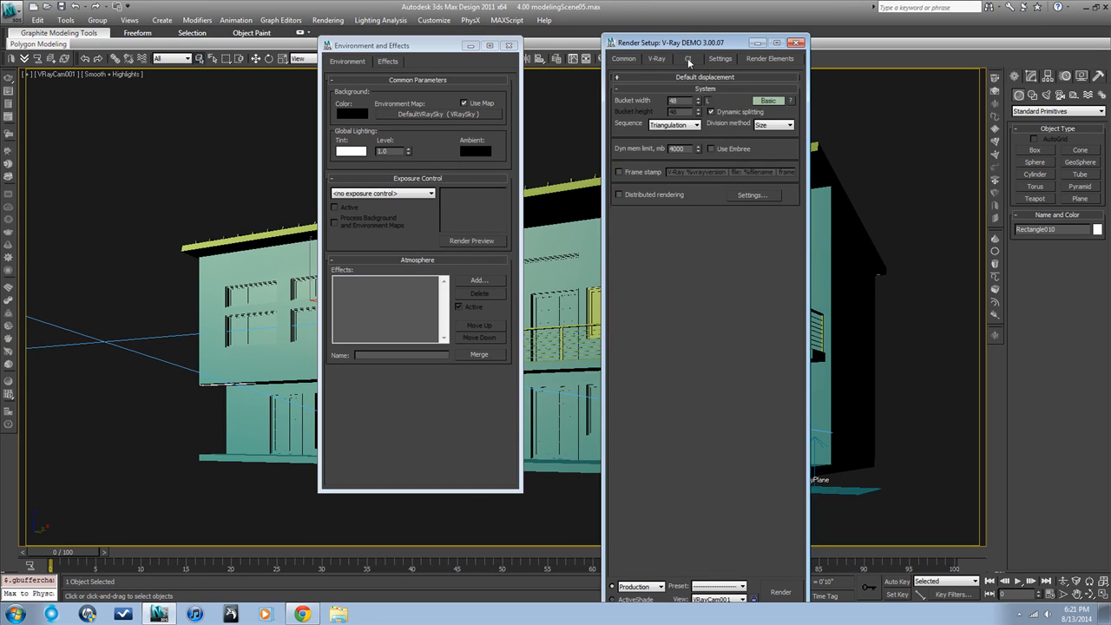
click(688, 61)
click(653, 61)
click(625, 61)
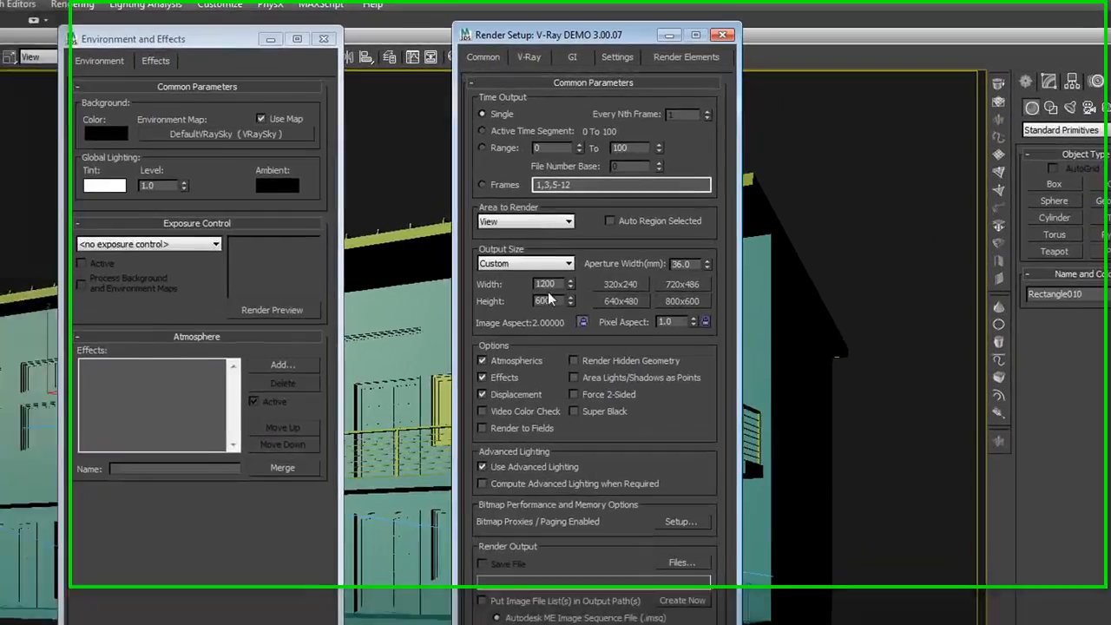